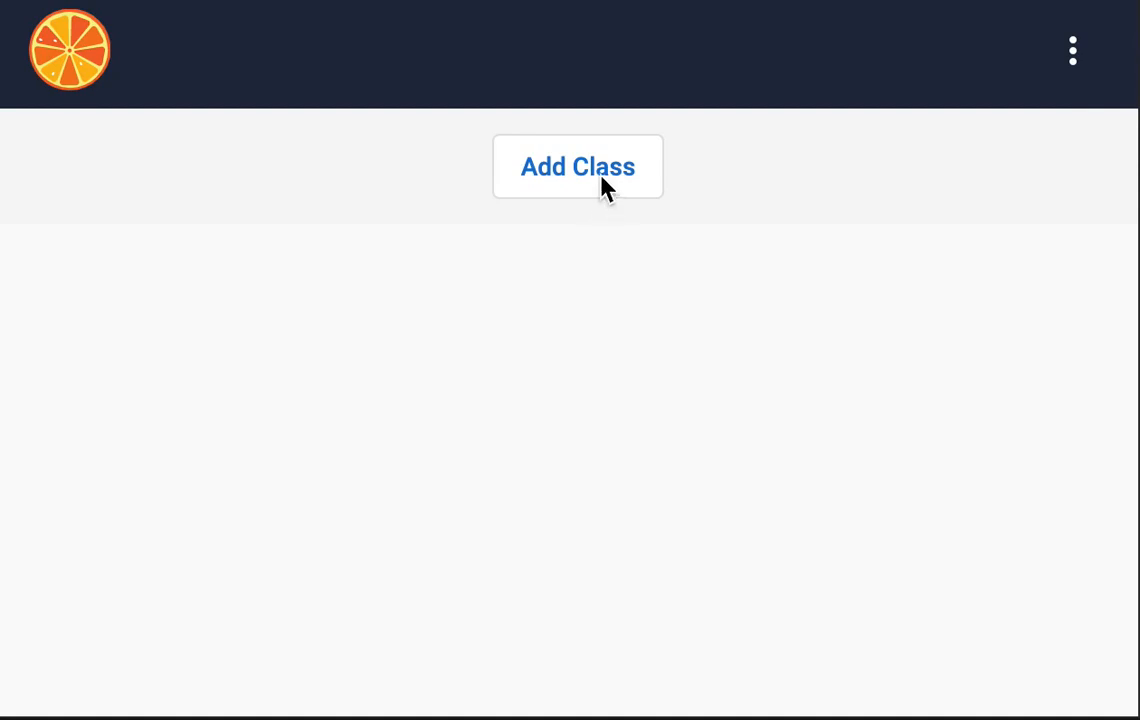
Start a new class registration with school name School 1, school year 2019 and grade G1
{"action": "left_click", "coordinate": [565, 183]}
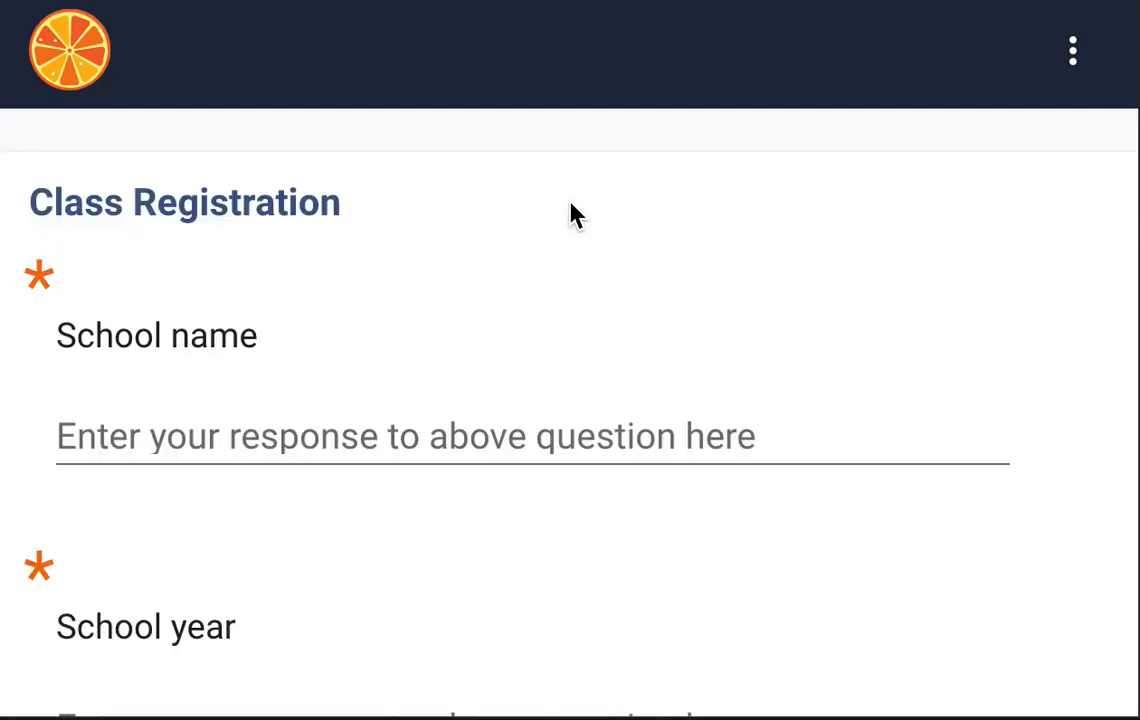
{"action": "left_click", "coordinate": [300, 448]}
{"action": "type", "text": "S"}
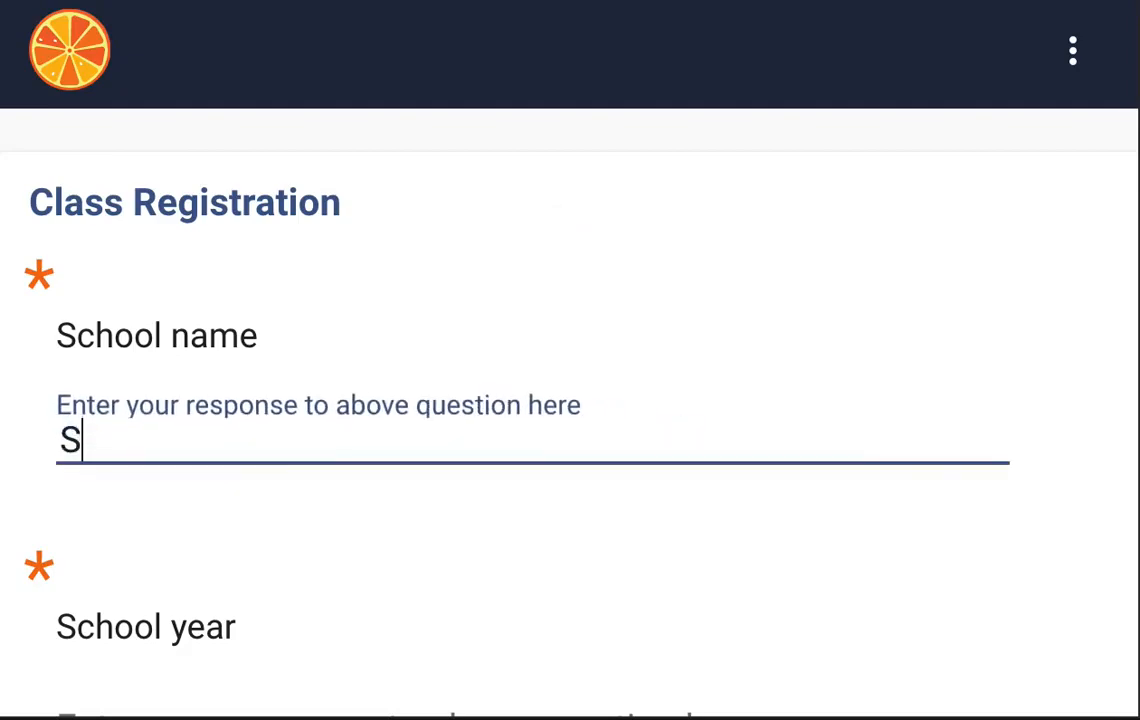
{"action": "type", "text": "chool 1"}
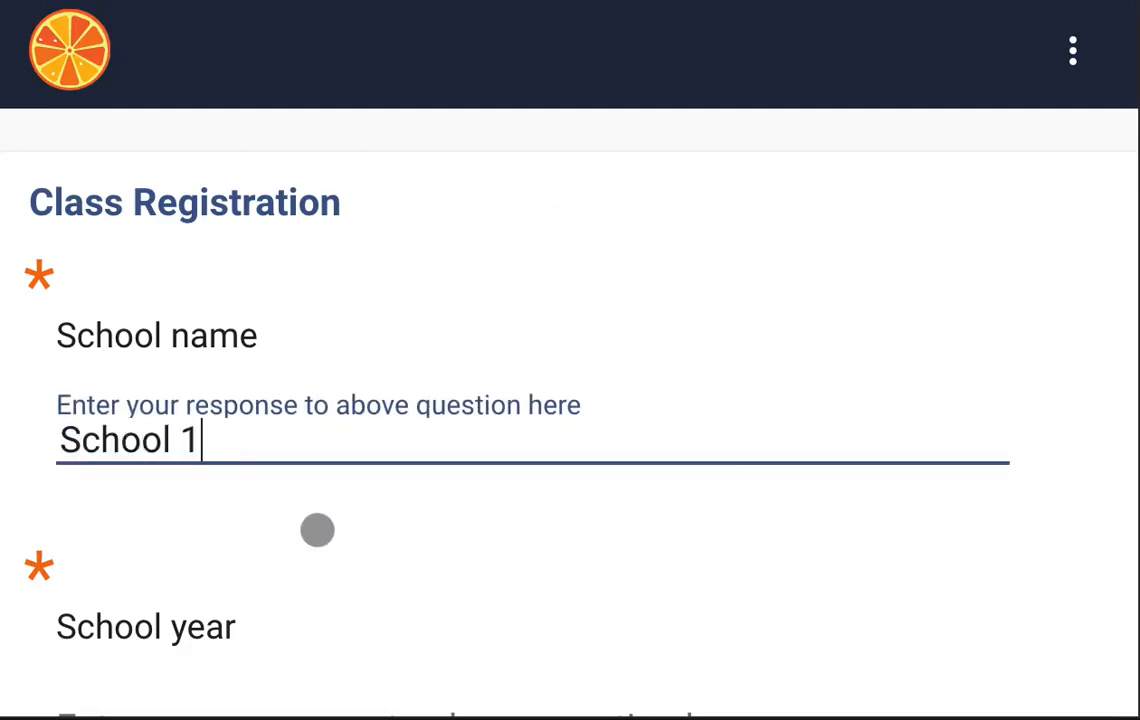
{"action": "scroll", "coordinate": [337, 538], "scroll_direction": "down", "scroll_amount": 2}
{"action": "left_click", "coordinate": [359, 471]}
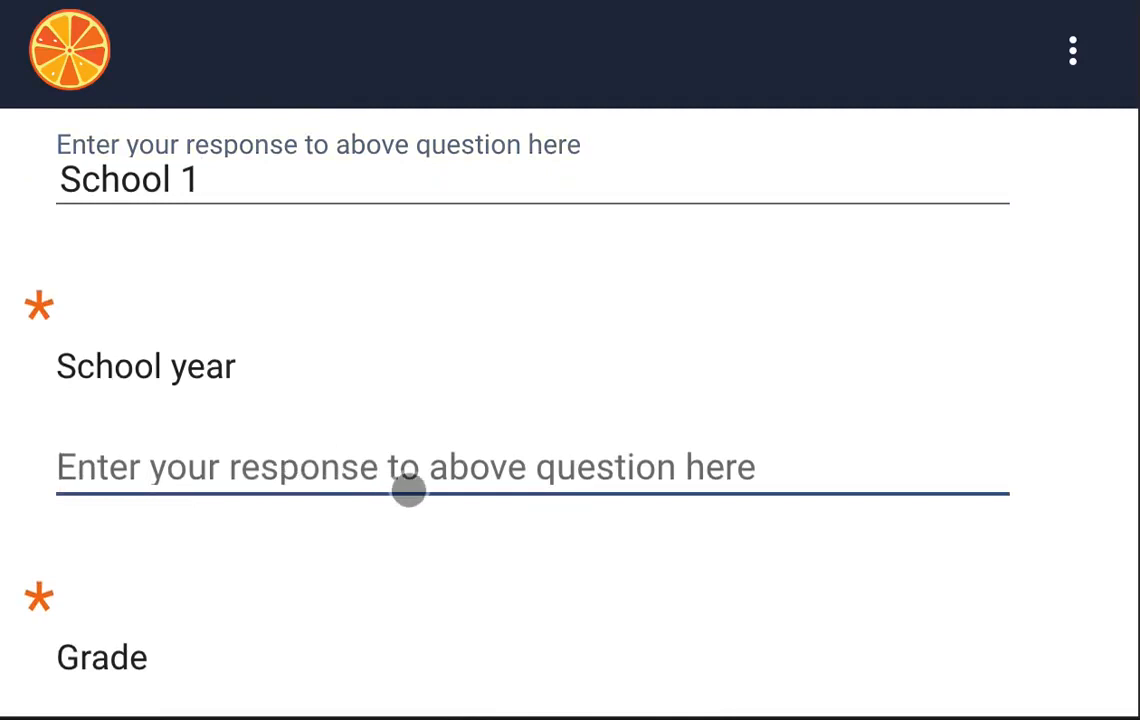
{"action": "type", "text": "2019"}
{"action": "scroll", "coordinate": [570, 400], "scroll_direction": "down", "scroll_amount": 3}
{"action": "left_click", "coordinate": [395, 452]}
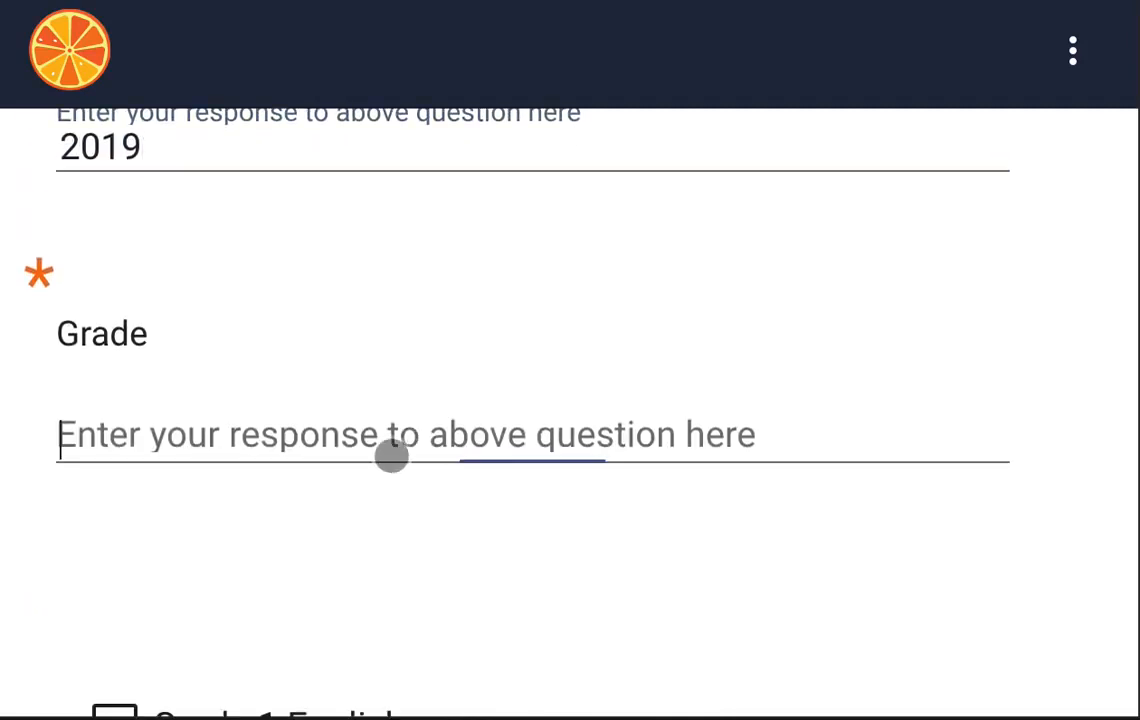
{"action": "type", "text": "G1"}
Assign Grade 1 English and Grade 1 Math to the class and submit the registration
{"action": "scroll", "coordinate": [309, 389], "scroll_direction": "down", "scroll_amount": 4}
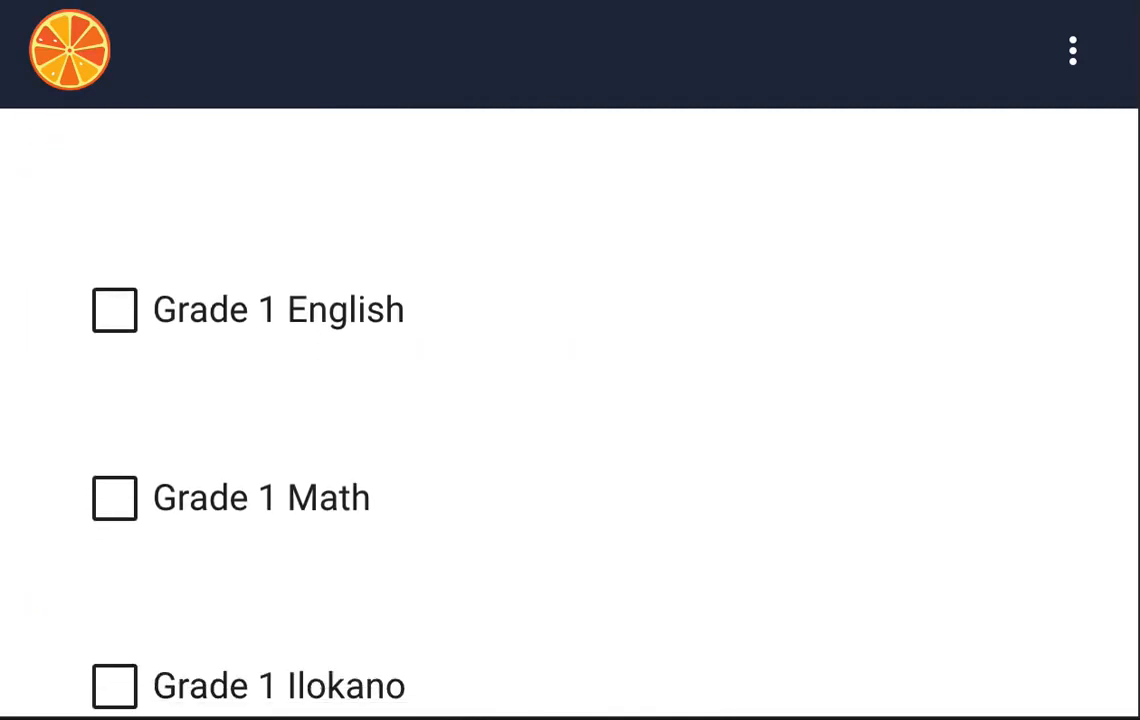
{"action": "scroll", "coordinate": [309, 389], "scroll_direction": "up", "scroll_amount": 2}
{"action": "scroll", "coordinate": [309, 389], "scroll_direction": "down", "scroll_amount": 1}
{"action": "left_click", "coordinate": [290, 388]}
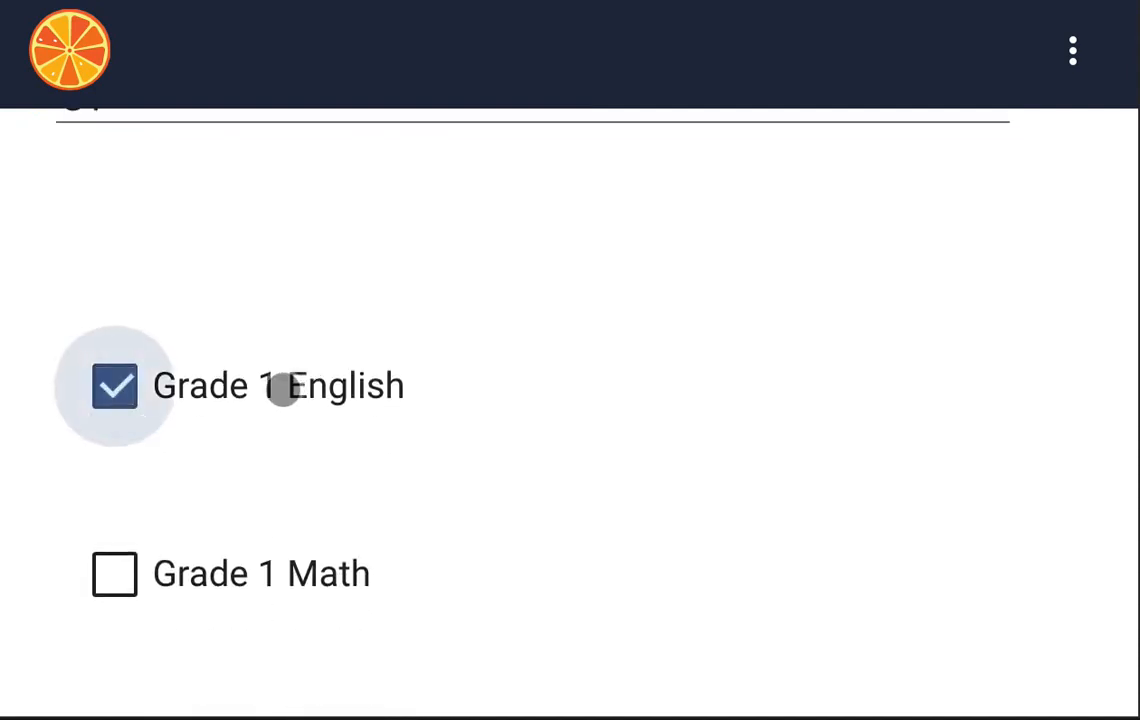
{"action": "left_click", "coordinate": [235, 575]}
{"action": "scroll", "coordinate": [598, 540], "scroll_direction": "down", "scroll_amount": 2}
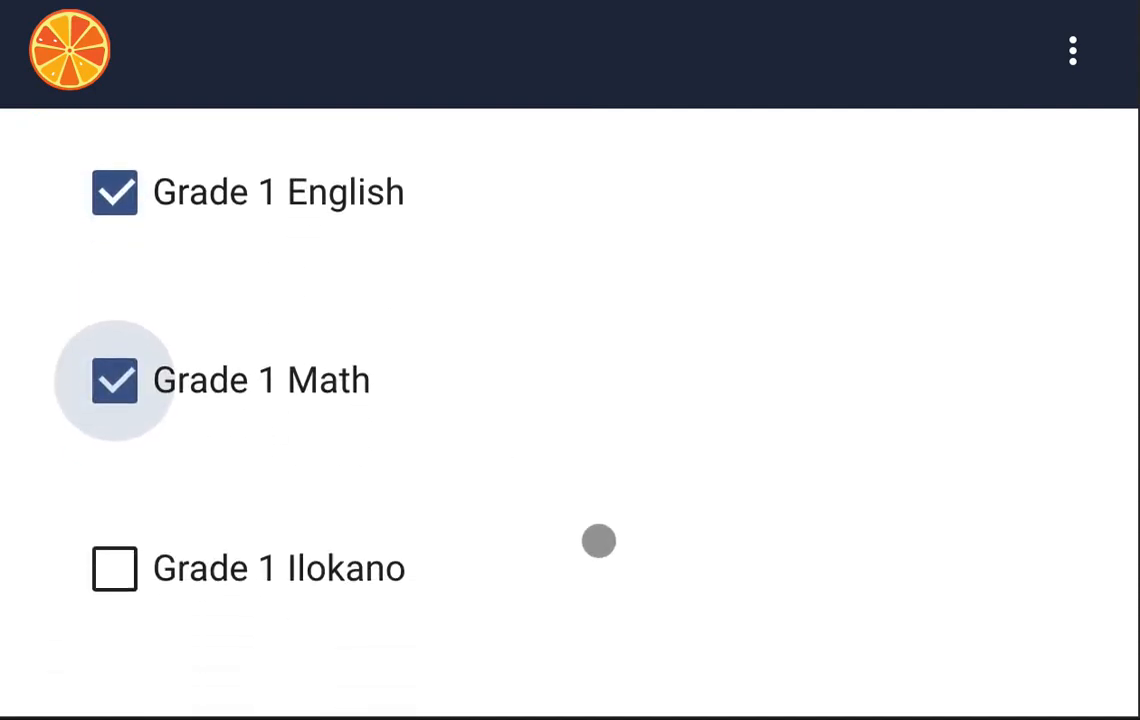
{"action": "scroll", "coordinate": [598, 540], "scroll_direction": "up", "scroll_amount": 1}
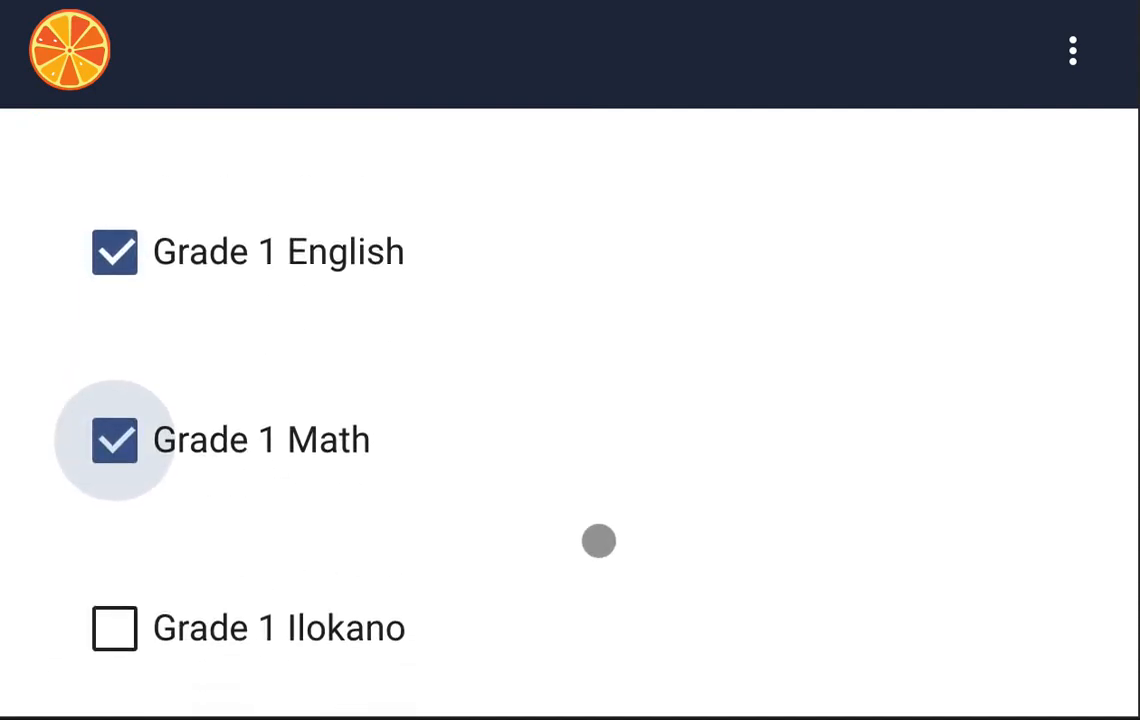
{"action": "scroll", "coordinate": [415, 410], "scroll_direction": "up", "scroll_amount": 1}
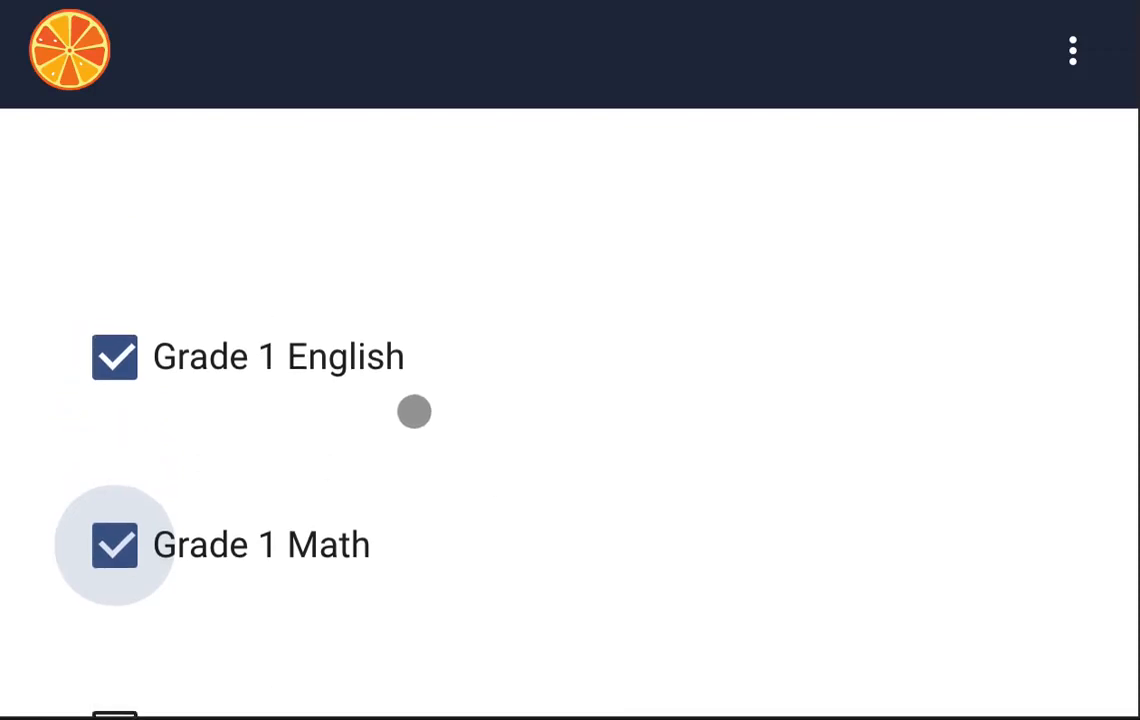
{"action": "scroll", "coordinate": [716, 451], "scroll_direction": "down", "scroll_amount": 5}
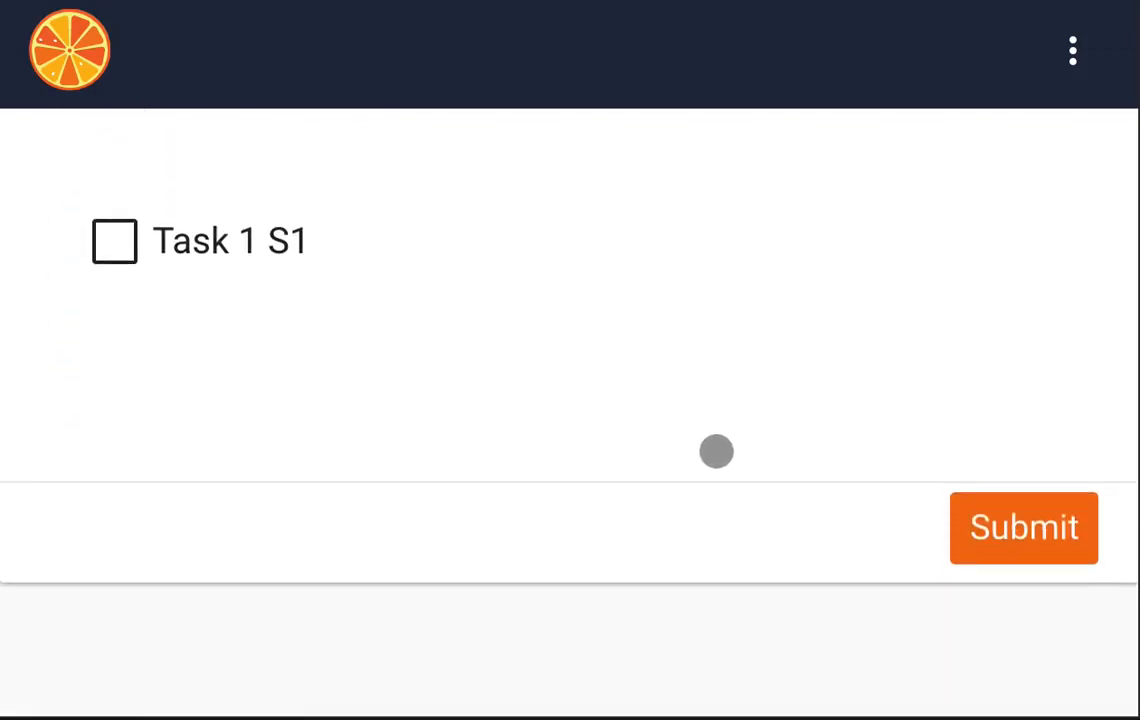
{"action": "left_click", "coordinate": [1032, 440]}
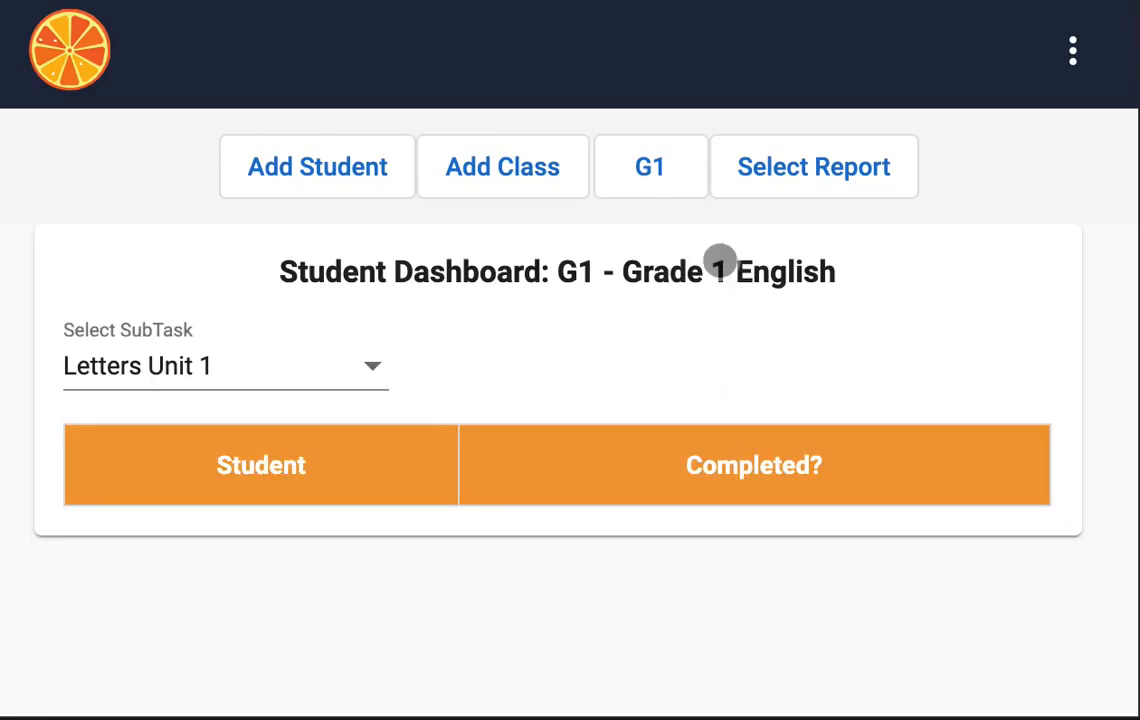
Check which subjects are available for class G1 on the dashboard
{"action": "left_click", "coordinate": [650, 167]}
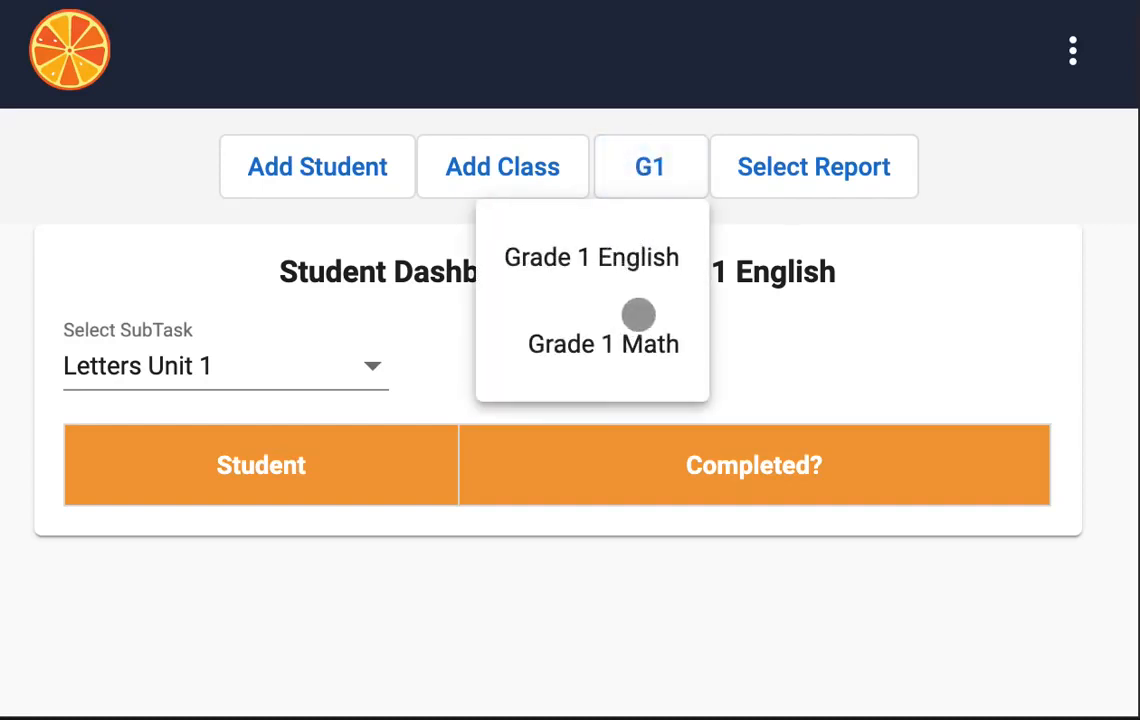
{"action": "left_click", "coordinate": [725, 231]}
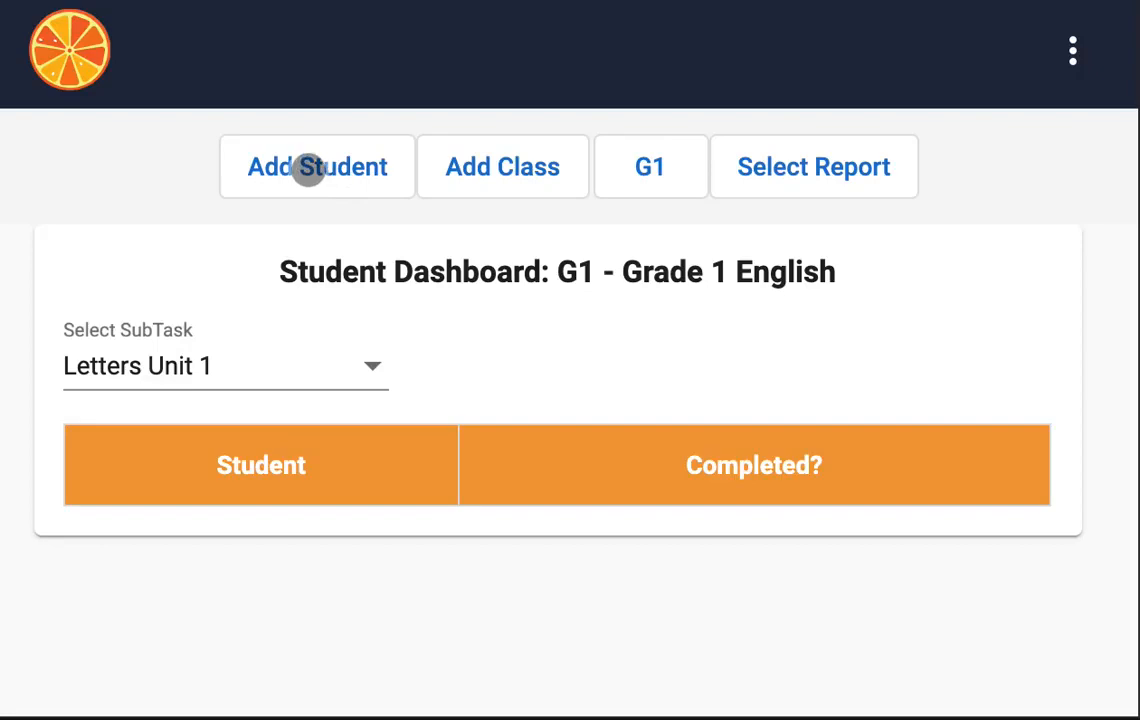
Start registering a student in class G1 with the full name S1
{"action": "left_click", "coordinate": [309, 167]}
{"action": "left_click", "coordinate": [374, 435]}
{"action": "type", "text": "S"}
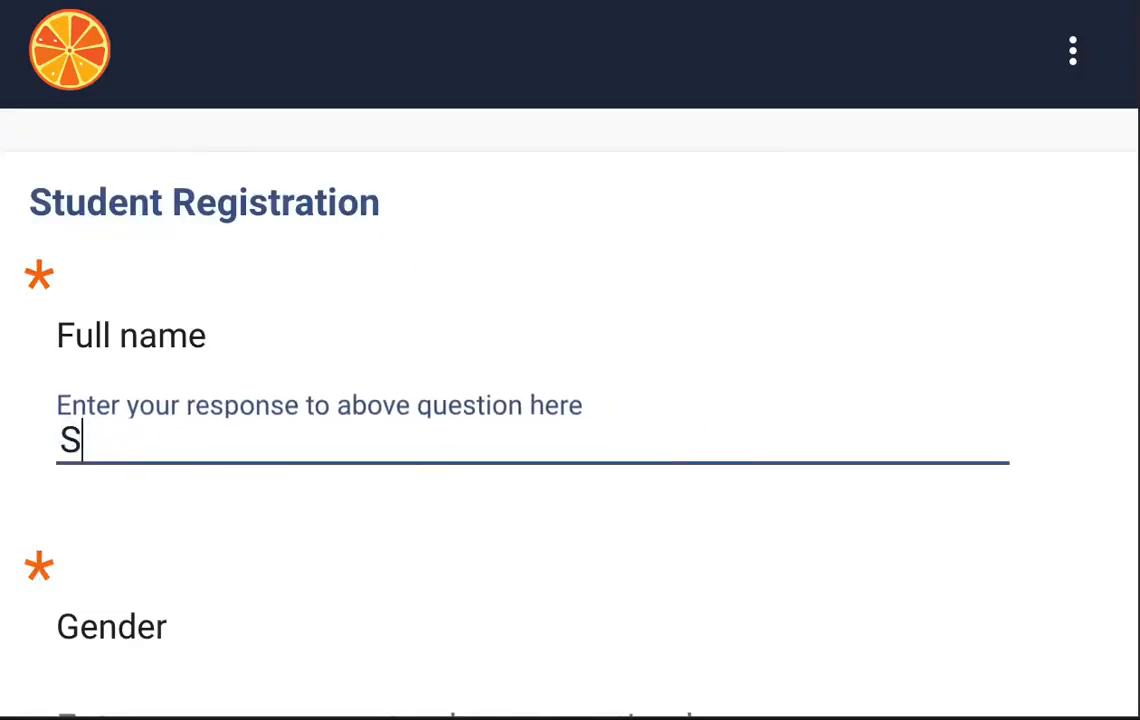
{"action": "type", "text": "tud"}
{"action": "key", "text": "BackSpace"}
{"action": "key", "text": "BackSpace"}
{"action": "key", "text": "BackSpace"}
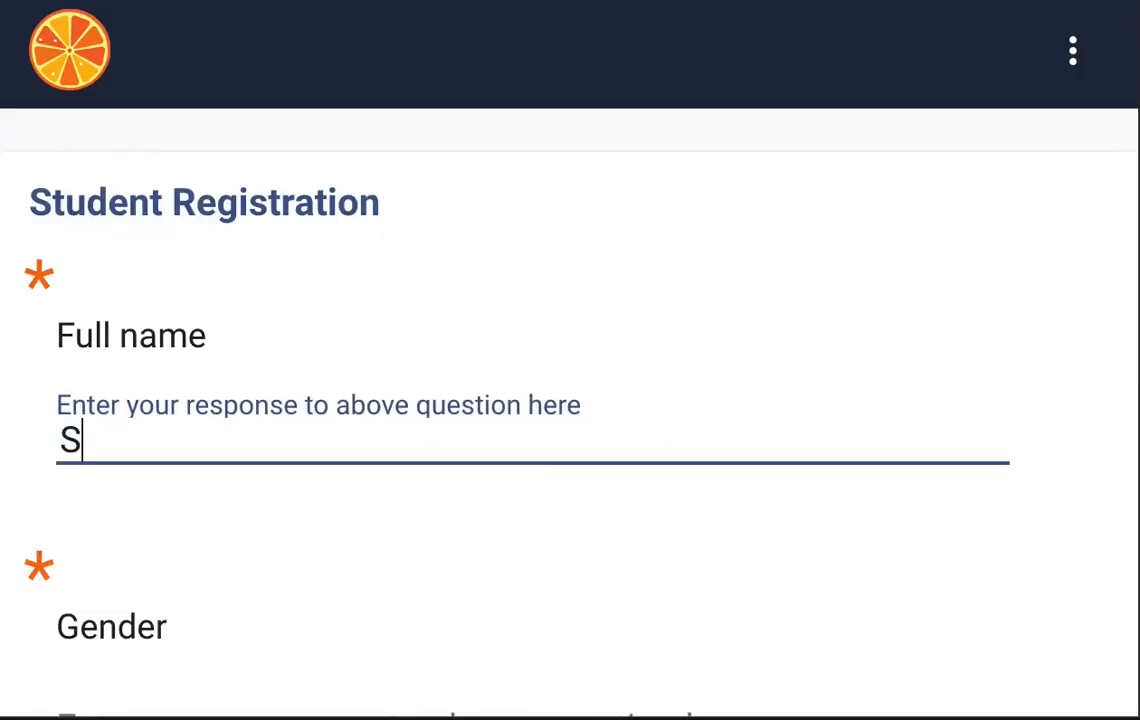
{"action": "type", "text": "1"}
Enter gender f and age 13 for student S1 and submit the registration
{"action": "scroll", "coordinate": [481, 466], "scroll_direction": "down", "scroll_amount": 4}
{"action": "left_click", "coordinate": [229, 336]}
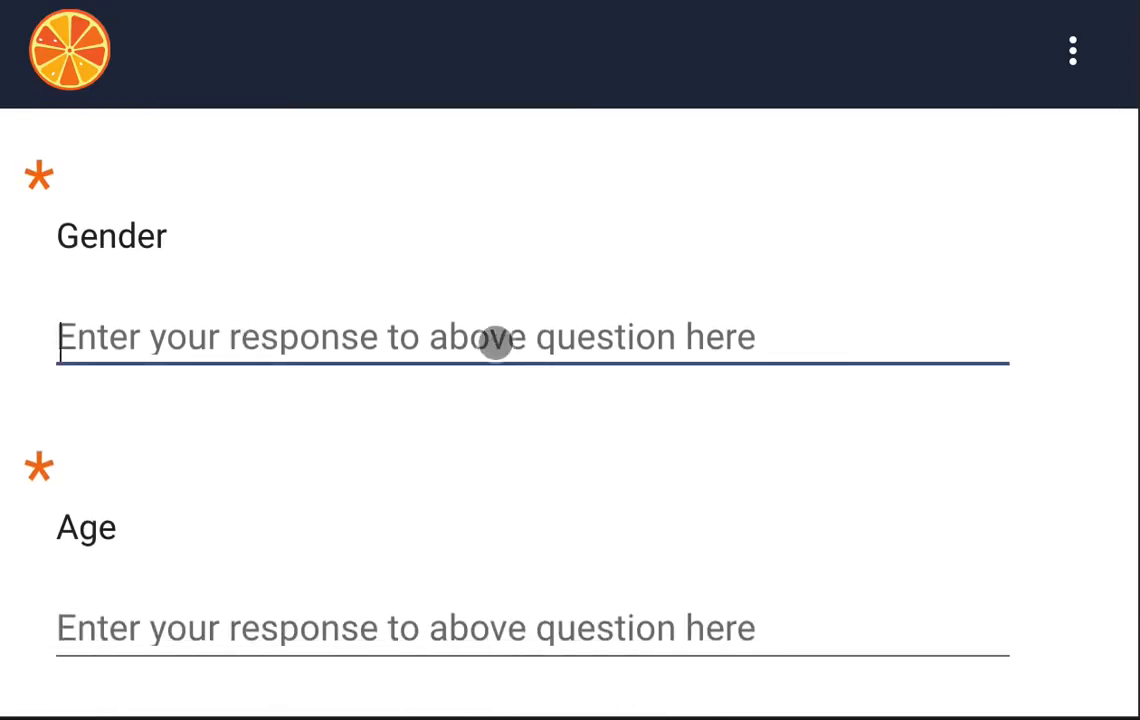
{"action": "type", "text": "f"}
{"action": "scroll", "coordinate": [499, 389], "scroll_direction": "down", "scroll_amount": 3}
{"action": "left_click", "coordinate": [366, 310]}
{"action": "type", "text": "1"}
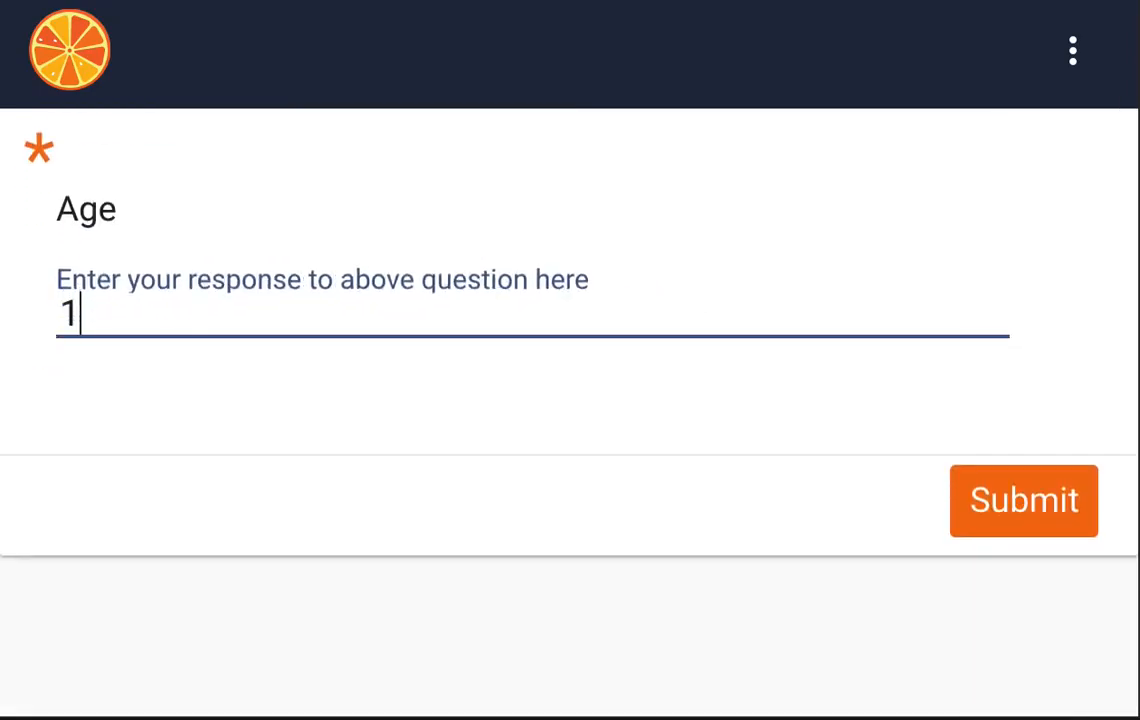
{"action": "type", "text": "3"}
{"action": "left_click", "coordinate": [1043, 494]}
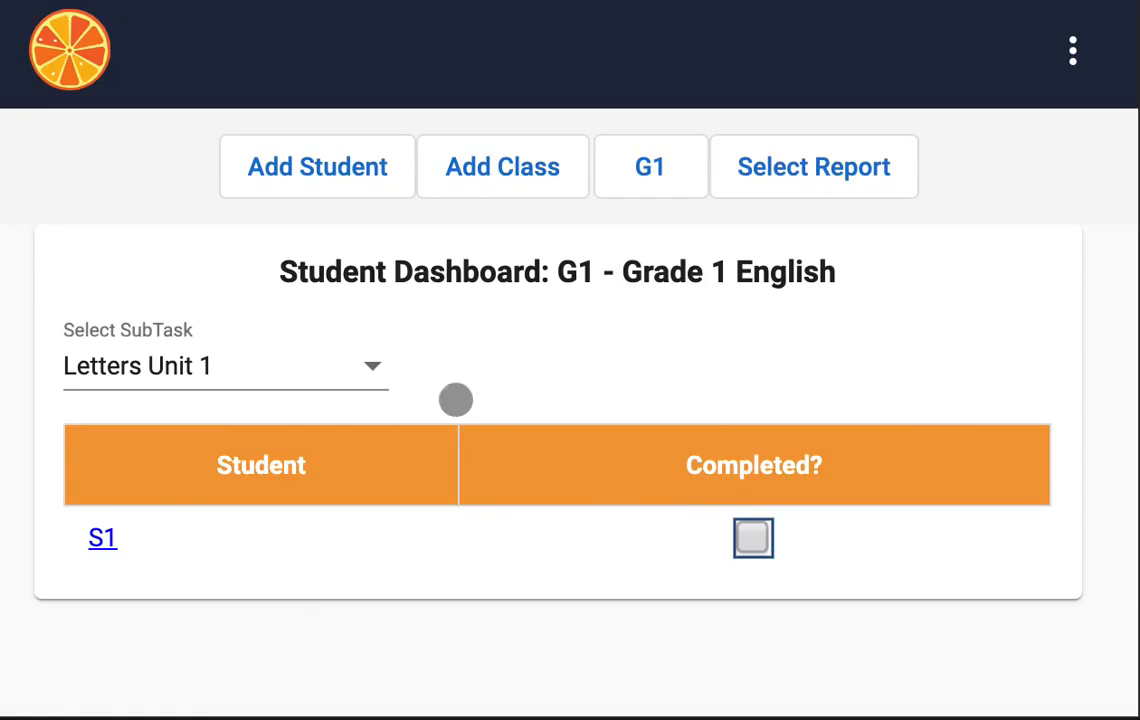
Start registering another student with the full name S2 and go to the gender question
{"action": "left_click", "coordinate": [328, 176]}
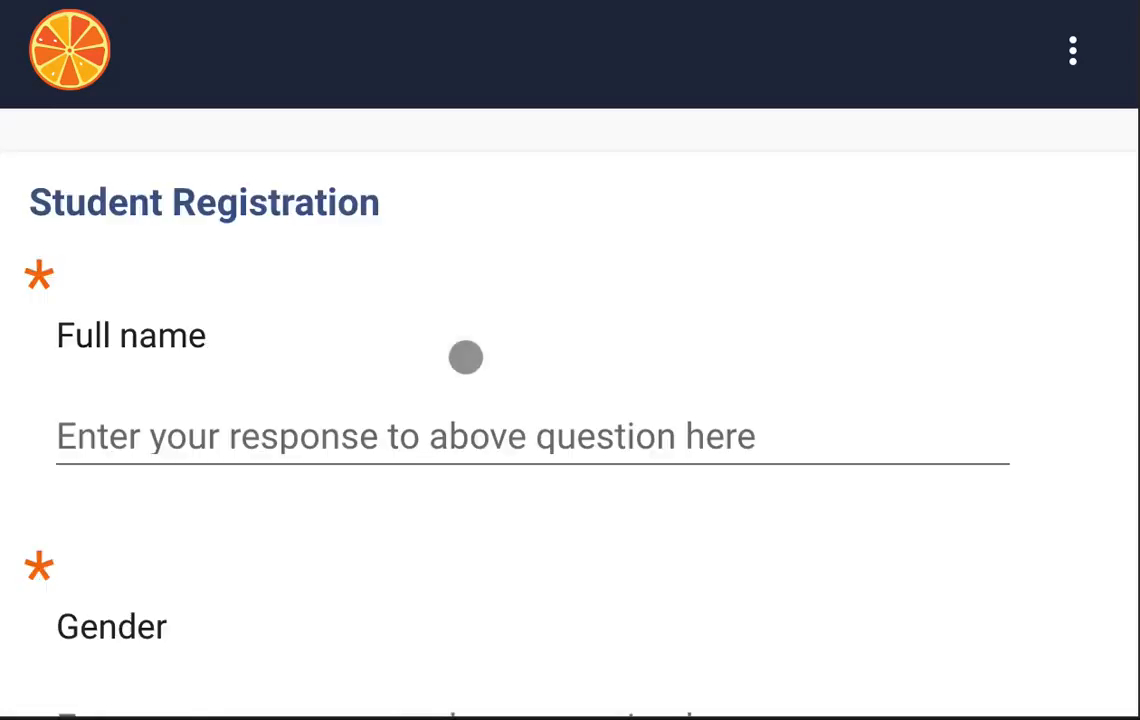
{"action": "left_click", "coordinate": [318, 453]}
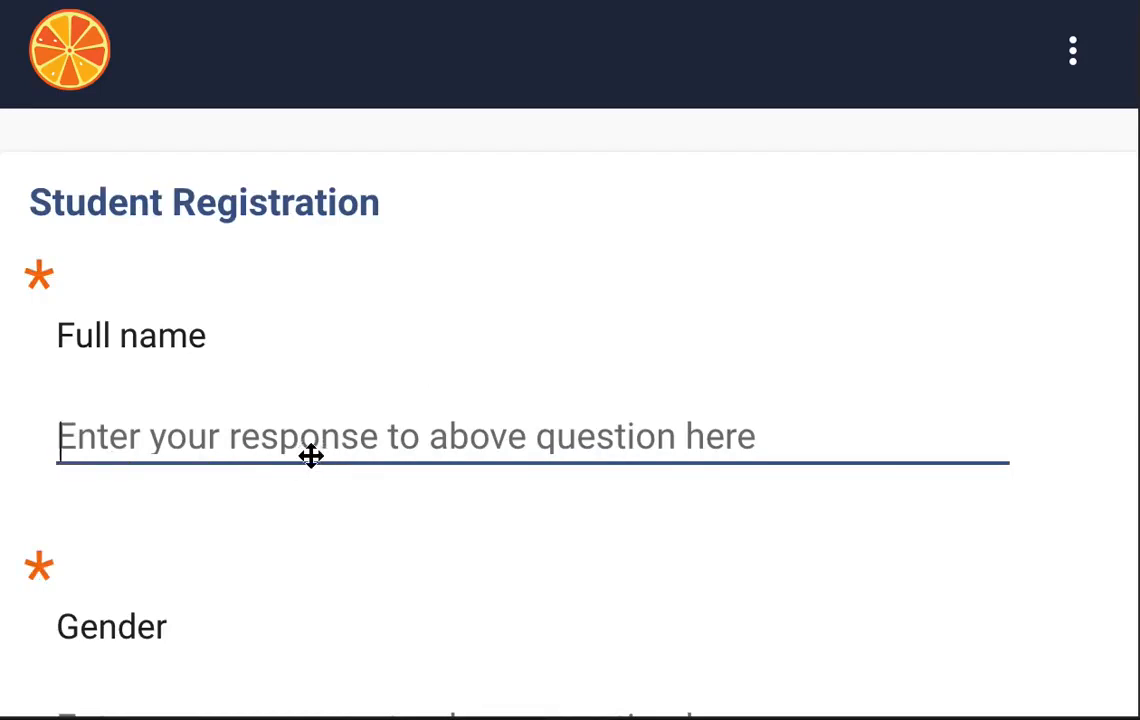
{"action": "type", "text": "S2"}
{"action": "scroll", "coordinate": [570, 400], "scroll_direction": "down", "scroll_amount": 3}
{"action": "left_click", "coordinate": [245, 438]}
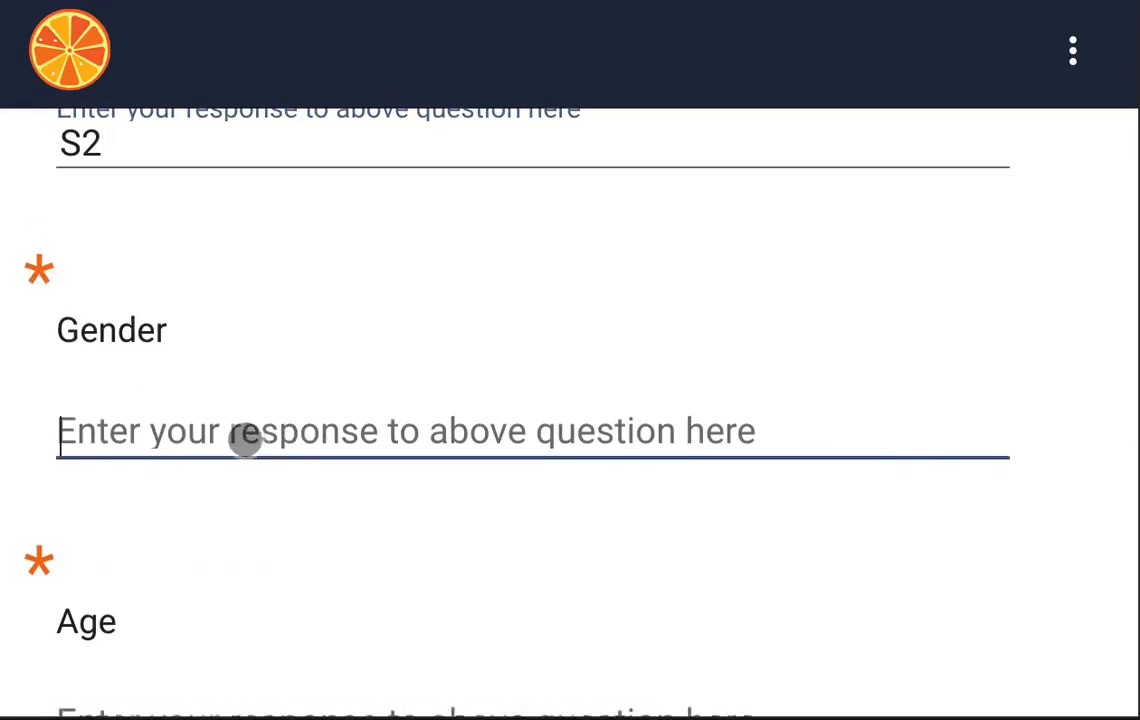
{"action": "type", "text": "12"}
{"action": "scroll", "coordinate": [242, 415], "scroll_direction": "down", "scroll_amount": 5}
{"action": "left_click", "coordinate": [237, 242]}
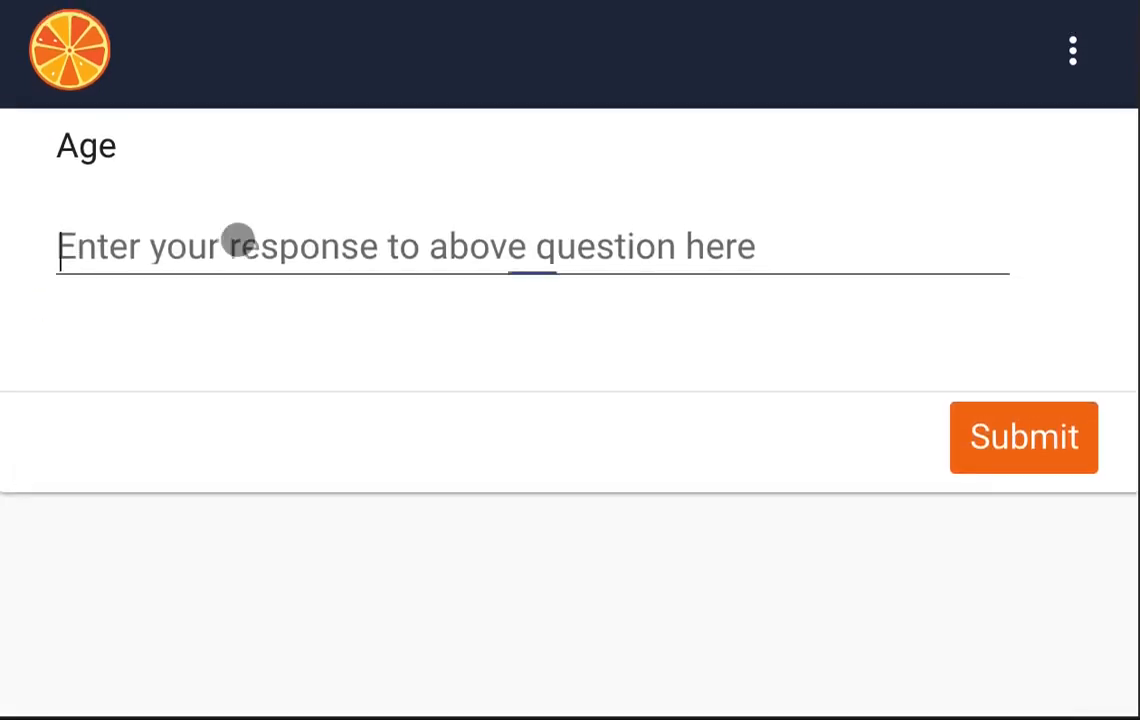
{"action": "scroll", "coordinate": [530, 352], "scroll_direction": "up", "scroll_amount": 3}
{"action": "left_click", "coordinate": [214, 224]}
{"action": "key", "text": "BackSpace"}
{"action": "key", "text": "BackSpace"}
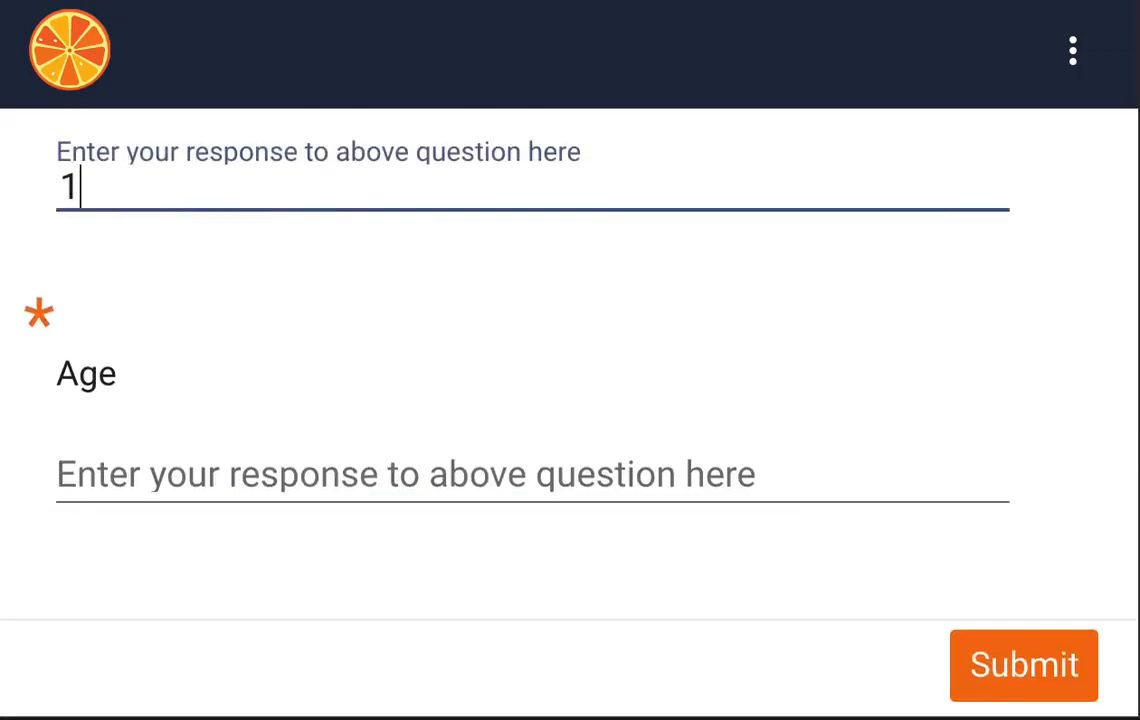
Enter gender f and age 12 for student S2 and submit the registration
{"action": "type", "text": "f"}
{"action": "left_click", "coordinate": [110, 440]}
{"action": "type", "text": "12"}
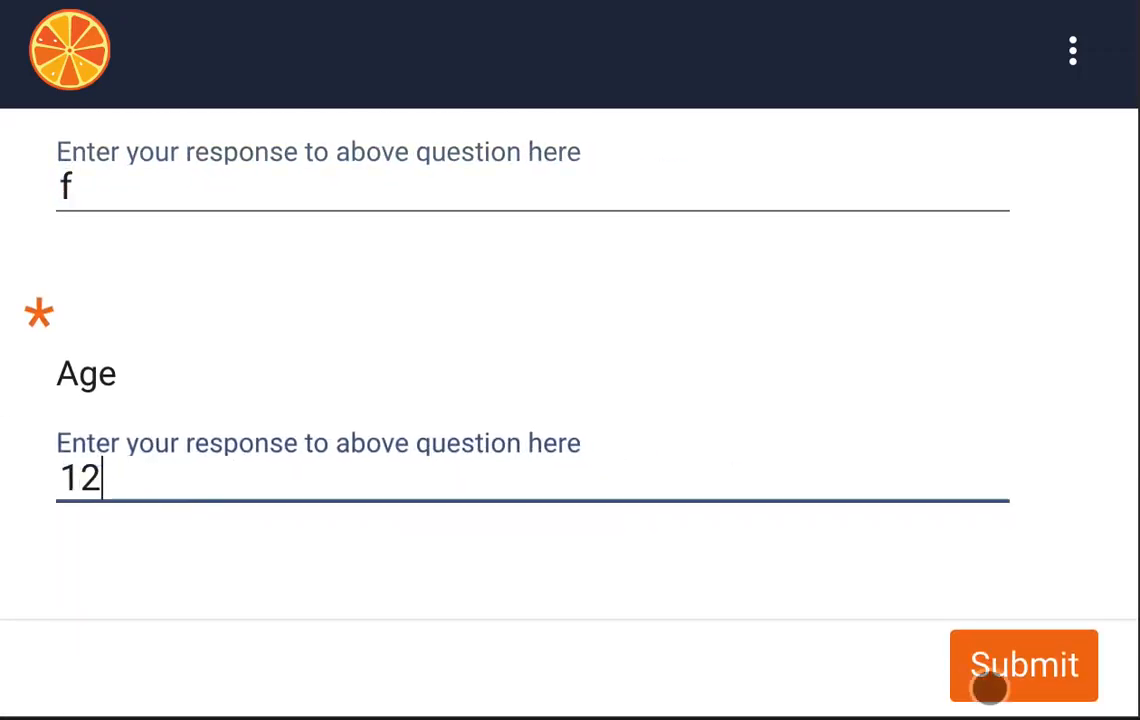
{"action": "left_click", "coordinate": [990, 685]}
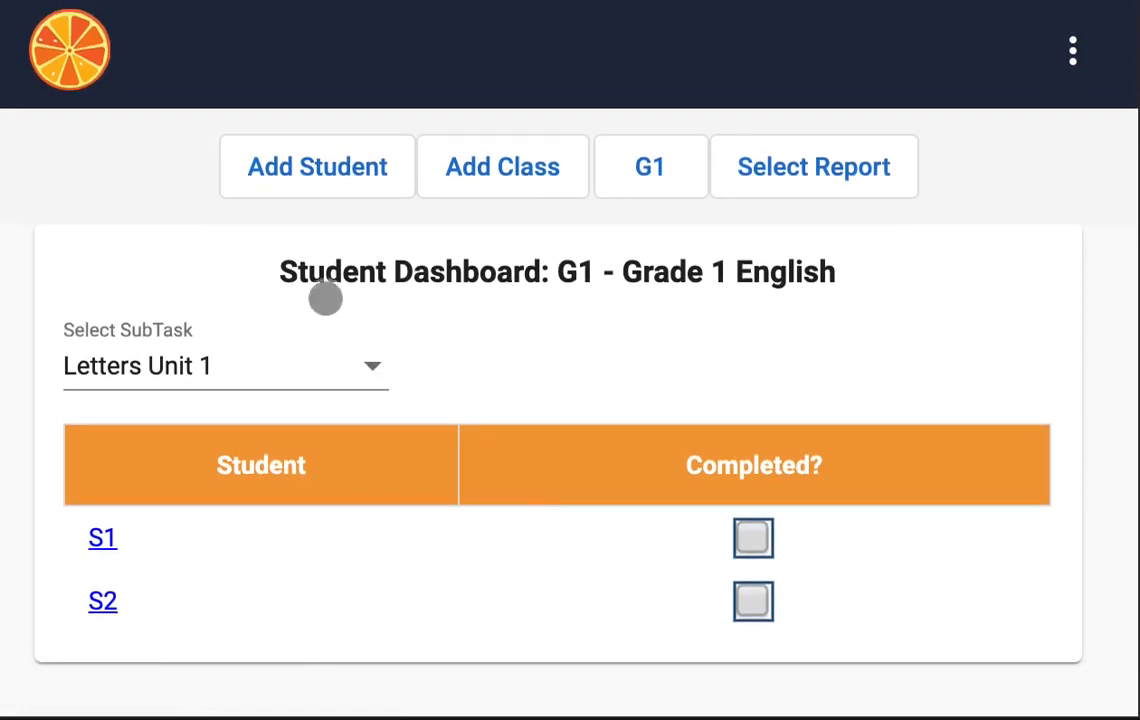
View the G1 student dashboard for Grade 1 Math, then return it to Grade 1 English
{"action": "left_click", "coordinate": [658, 188]}
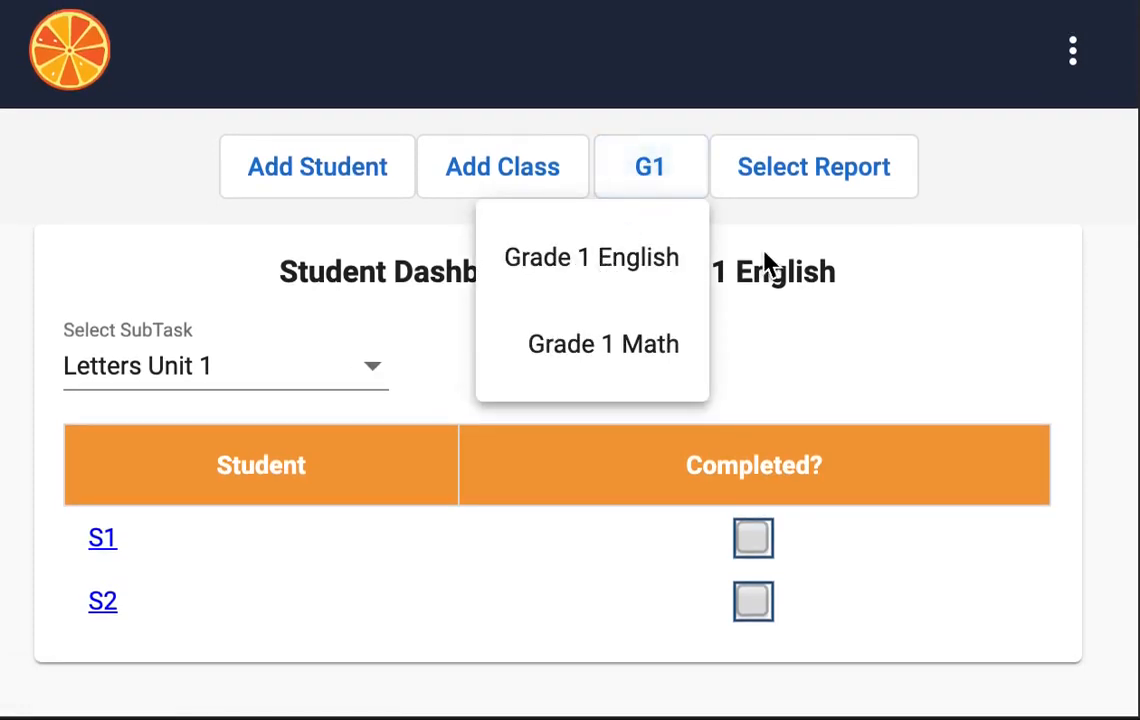
{"action": "left_click", "coordinate": [548, 280]}
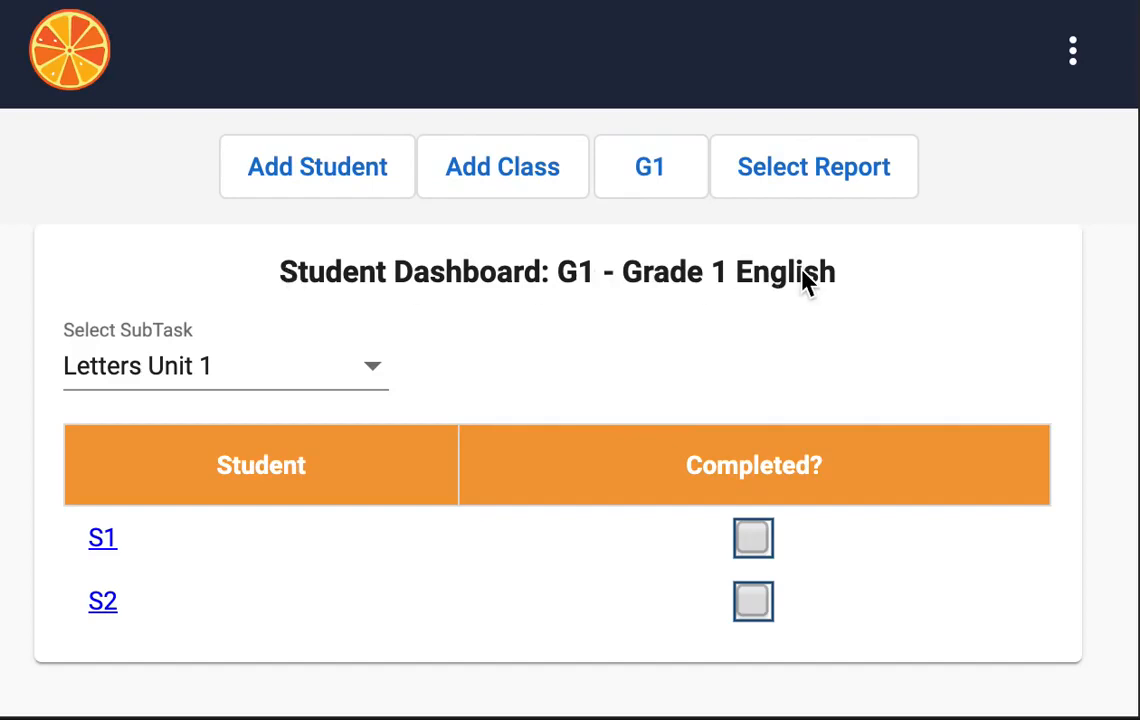
{"action": "left_click", "coordinate": [660, 195]}
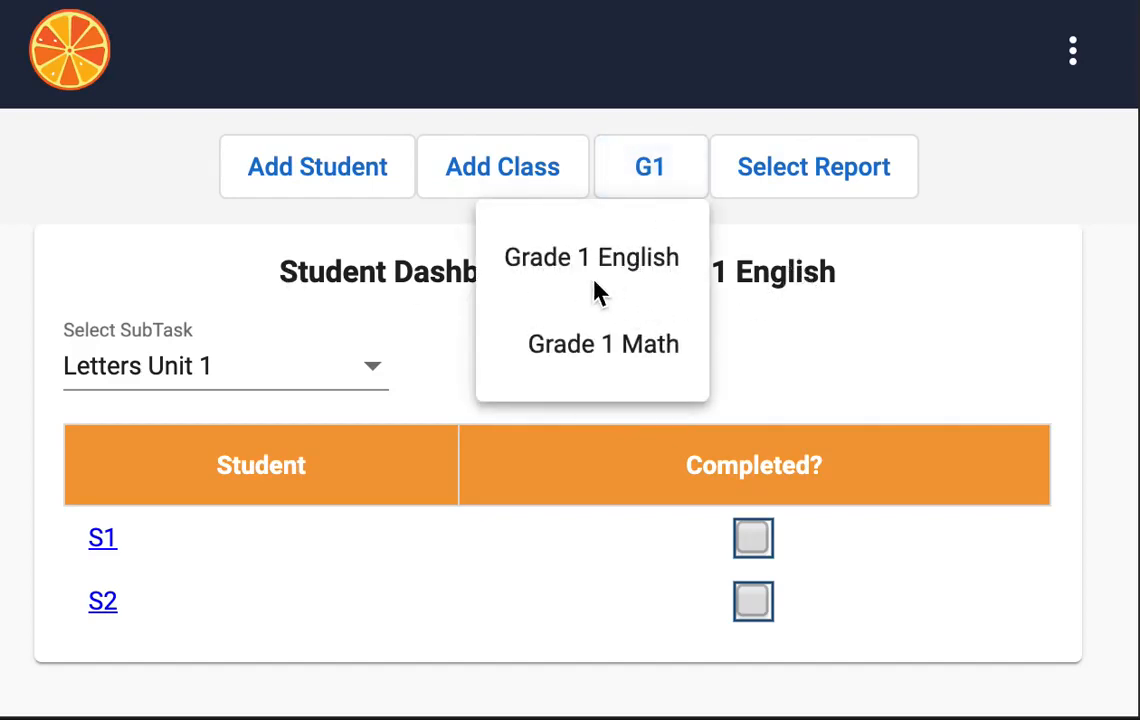
{"action": "left_click", "coordinate": [606, 350]}
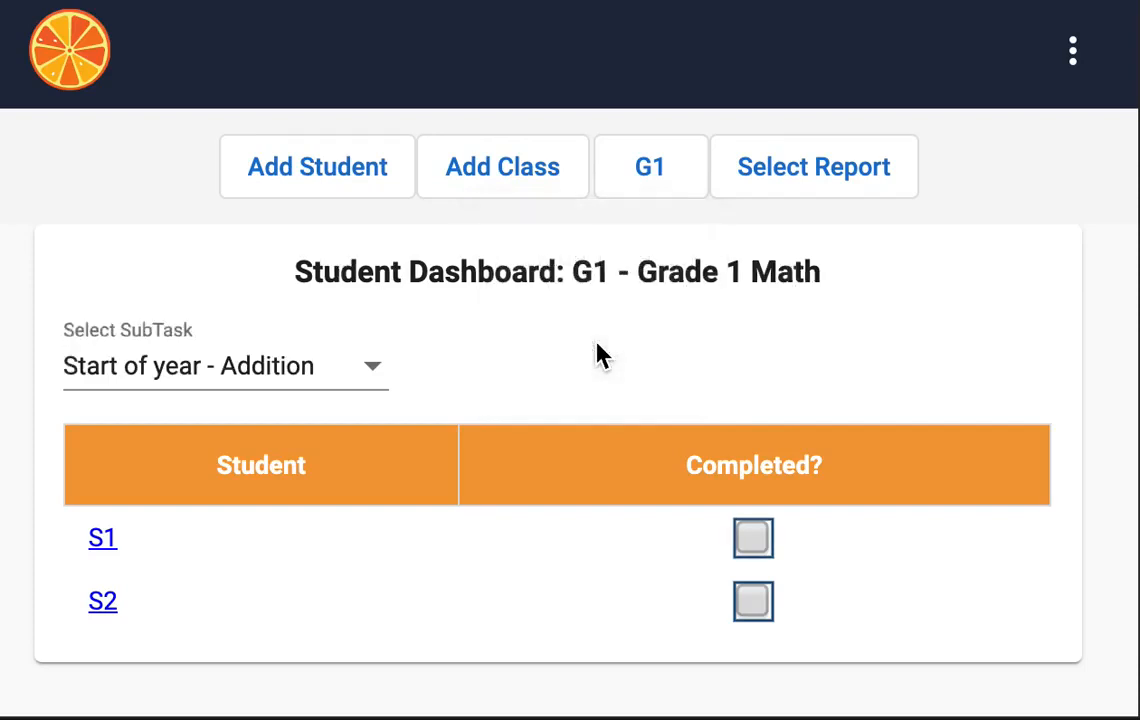
{"action": "left_click", "coordinate": [672, 170]}
{"action": "left_click", "coordinate": [646, 265]}
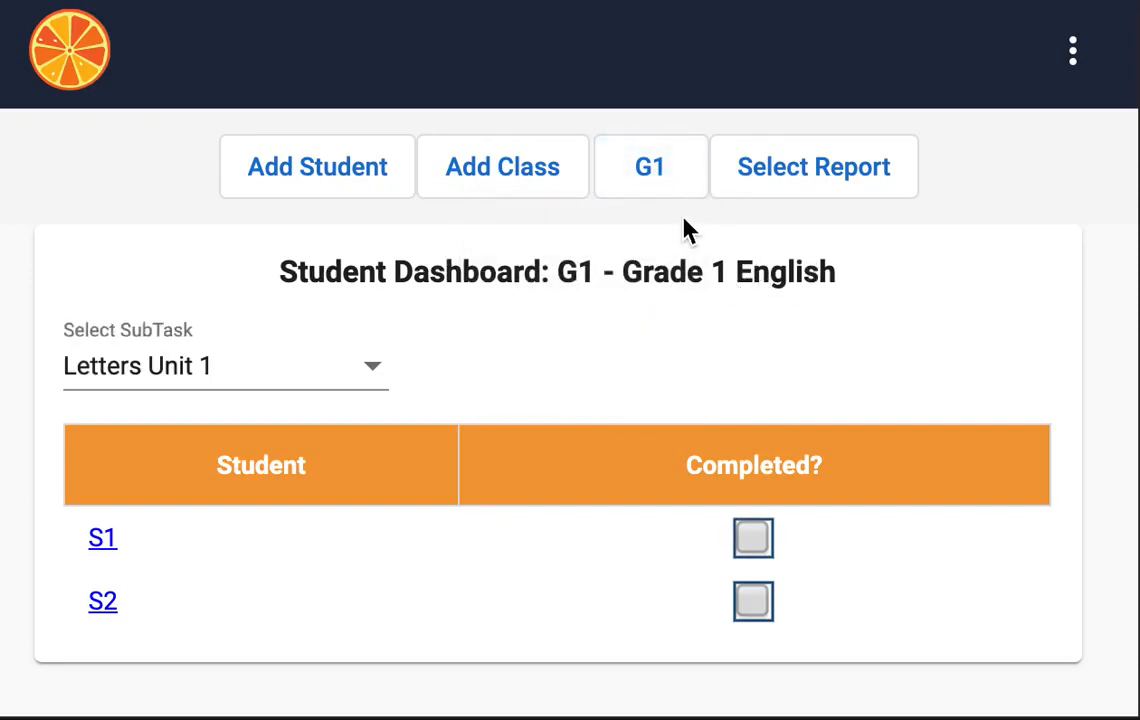
Look through the subtasks available for Grade 1 English and leave the selection at Letters Unit 1
{"action": "left_click", "coordinate": [365, 378]}
{"action": "scroll", "coordinate": [330, 490], "scroll_direction": "down", "scroll_amount": 2}
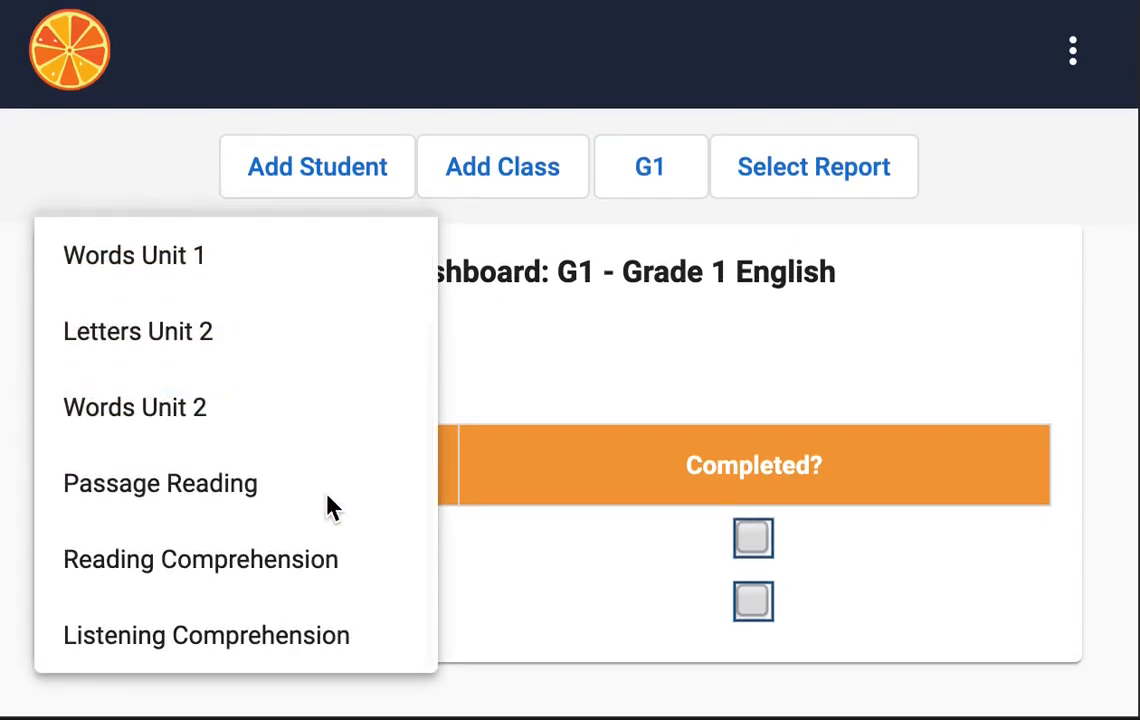
{"action": "scroll", "coordinate": [328, 496], "scroll_direction": "up", "scroll_amount": 2}
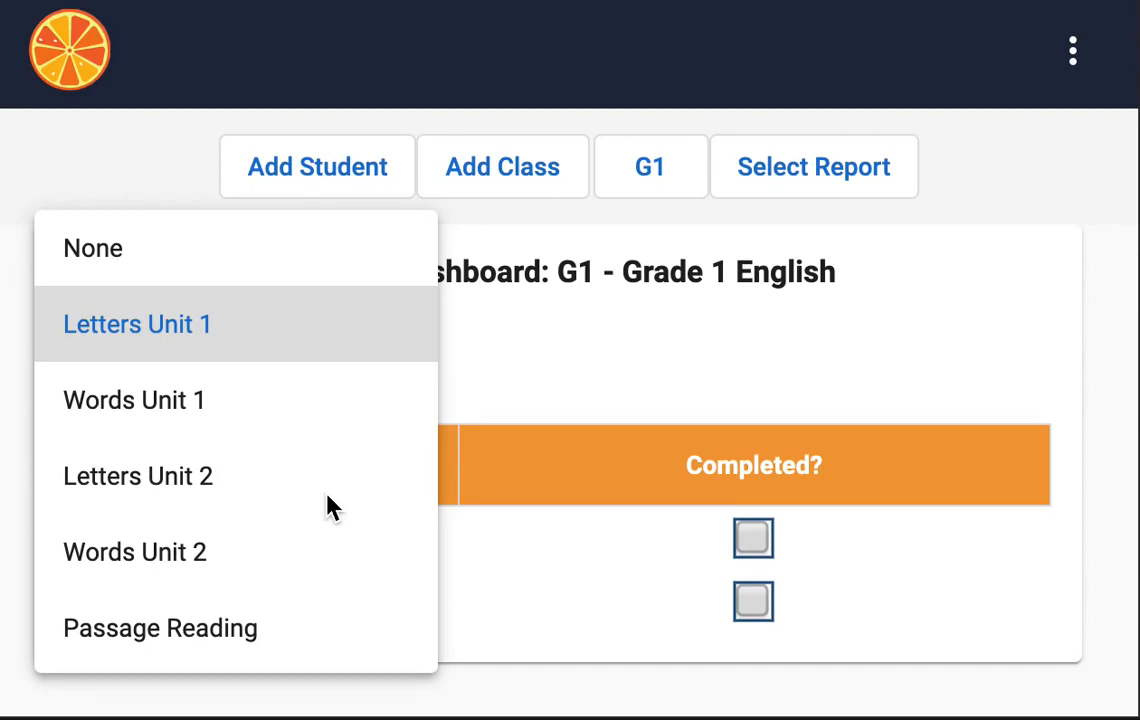
{"action": "left_click", "coordinate": [686, 294]}
Switch the G1 dashboard to Grade 1 Math and show its list of subtasks
{"action": "left_click", "coordinate": [661, 186]}
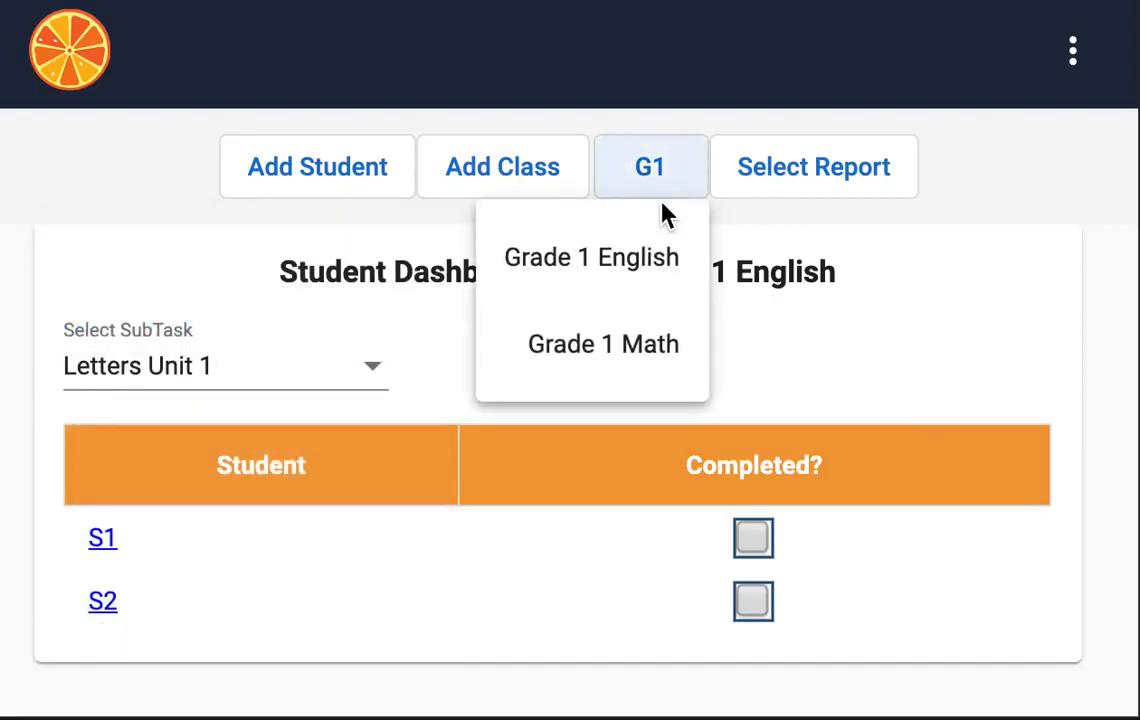
{"action": "left_click", "coordinate": [657, 348]}
{"action": "left_click", "coordinate": [372, 372]}
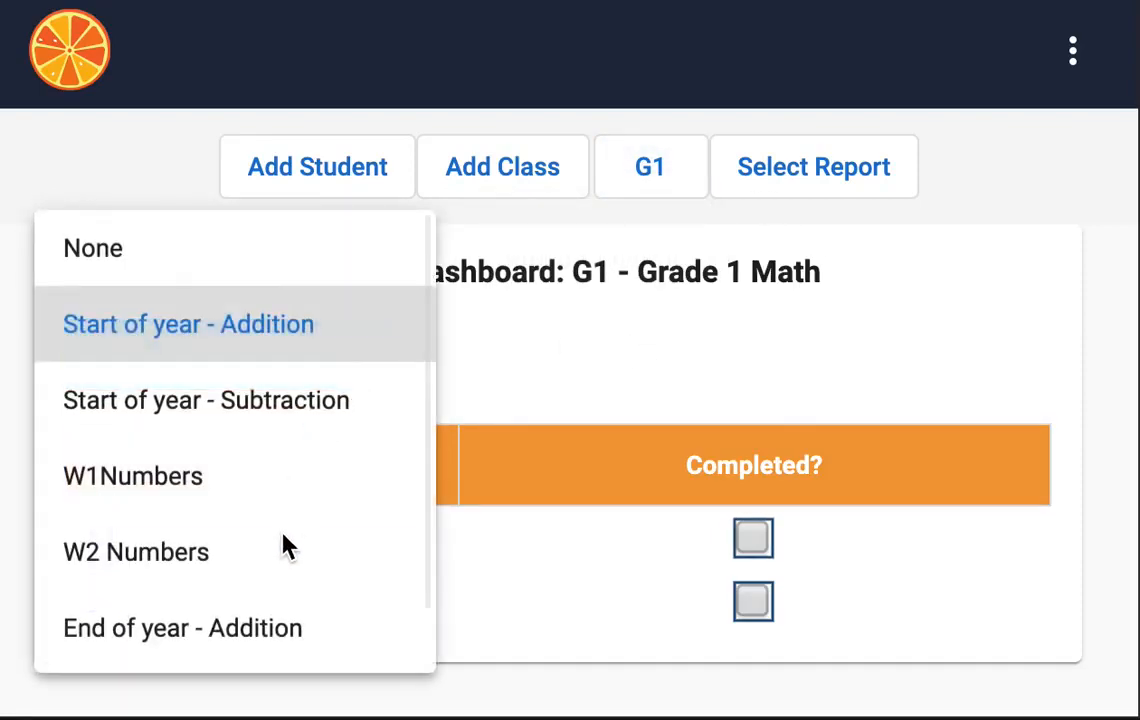
Look through the Grade 1 Math subtasks, then return the G1 dashboard to Grade 1 English
{"action": "scroll", "coordinate": [282, 547], "scroll_direction": "down", "scroll_amount": 1}
{"action": "scroll", "coordinate": [282, 547], "scroll_direction": "up", "scroll_amount": 1}
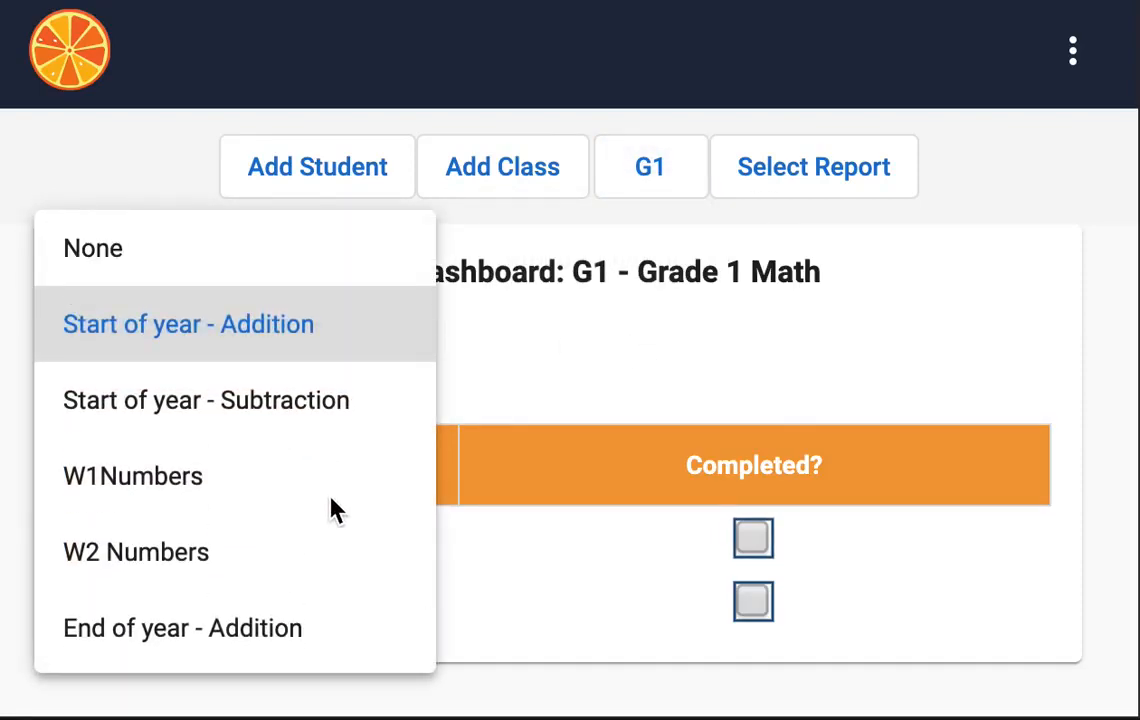
{"action": "left_click", "coordinate": [667, 237]}
{"action": "left_click", "coordinate": [657, 168]}
{"action": "left_click", "coordinate": [636, 270]}
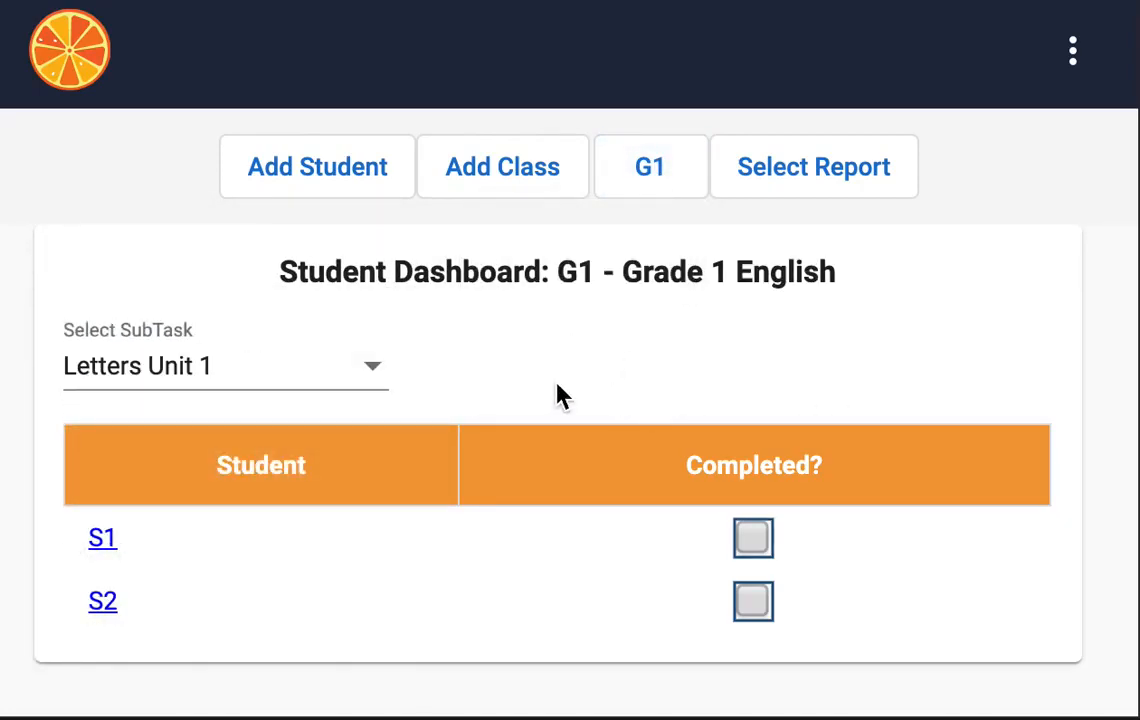
Browse the Grade 1 English subtasks and choose Words Unit 1
{"action": "left_click", "coordinate": [352, 384]}
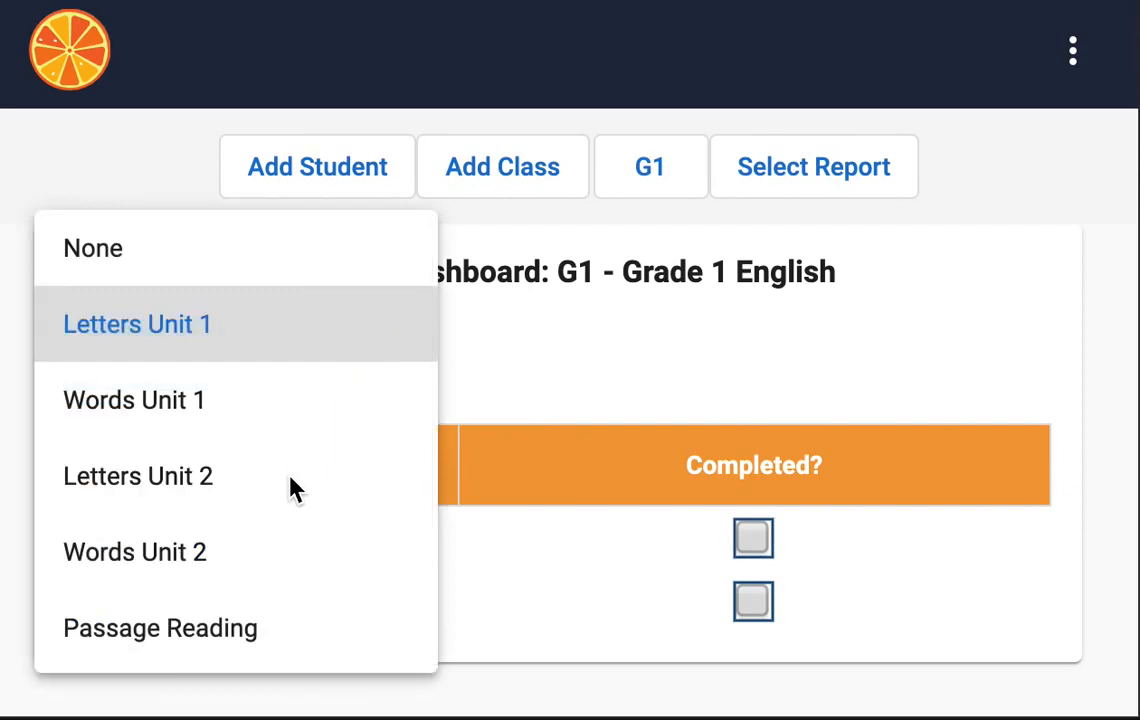
{"action": "scroll", "coordinate": [290, 478], "scroll_direction": "down", "scroll_amount": 1}
{"action": "scroll", "coordinate": [290, 478], "scroll_direction": "up", "scroll_amount": 1}
{"action": "left_click", "coordinate": [152, 413]}
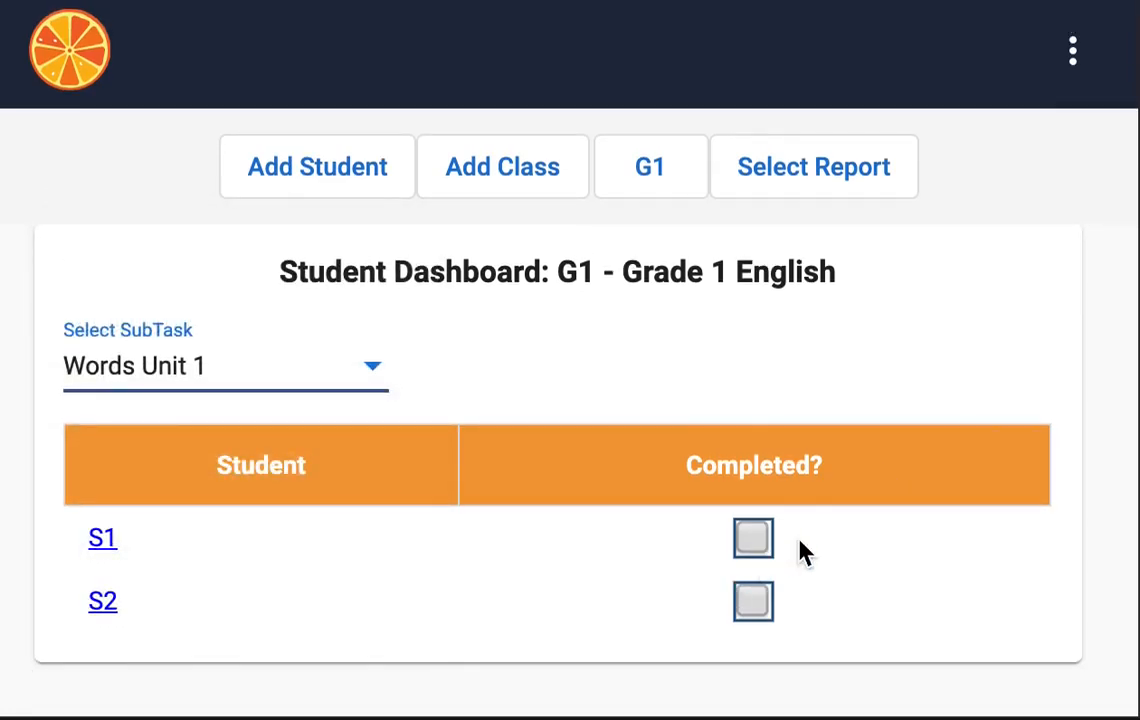
Record mat, met and me as correctly identified by student S2 in Words Unit 1 and submit the form
{"action": "left_click", "coordinate": [753, 602]}
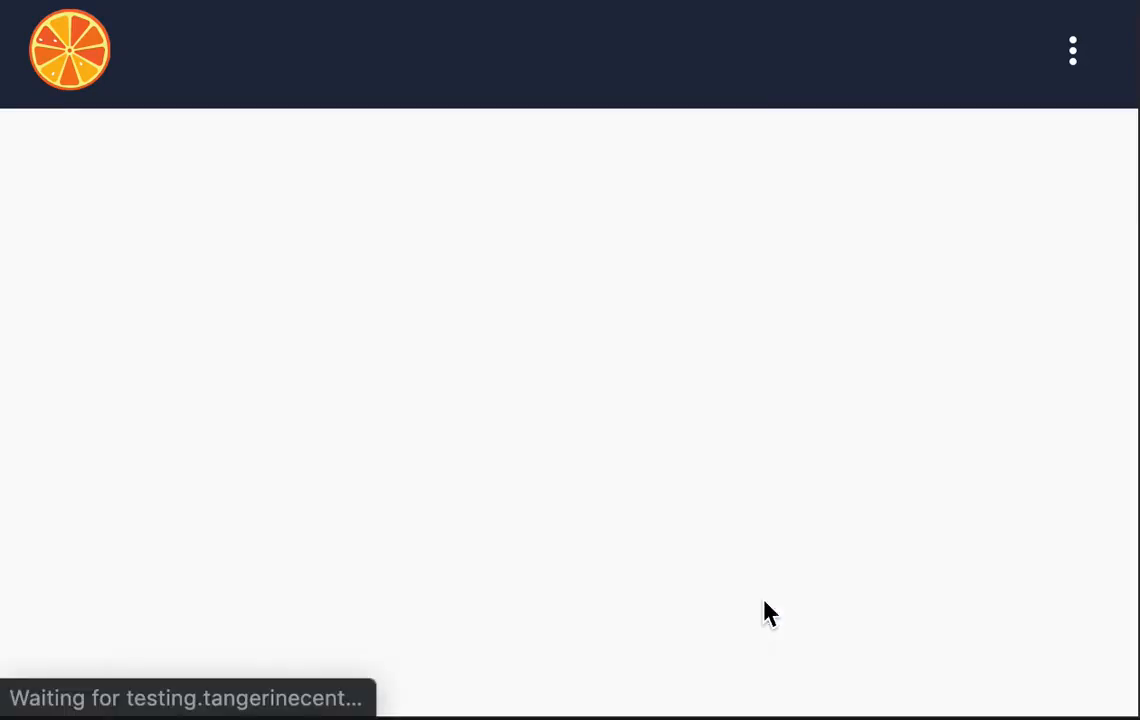
{"action": "scroll", "coordinate": [376, 458], "scroll_direction": "down", "scroll_amount": 2}
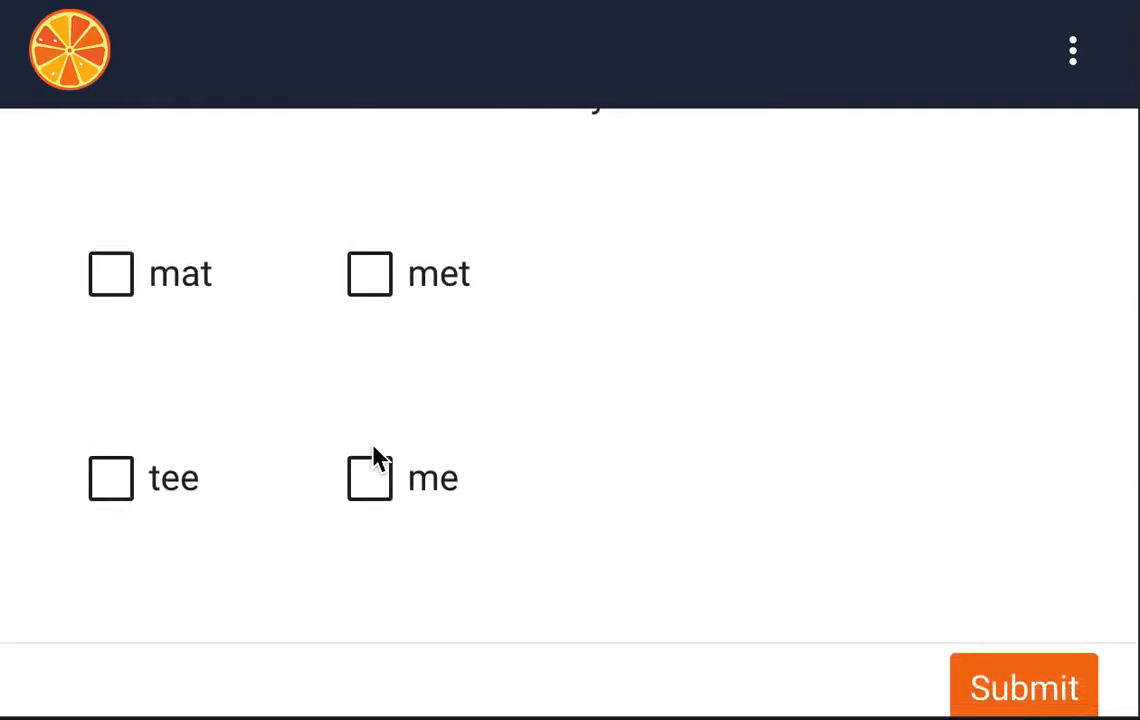
{"action": "left_click", "coordinate": [118, 280]}
{"action": "left_click", "coordinate": [398, 293]}
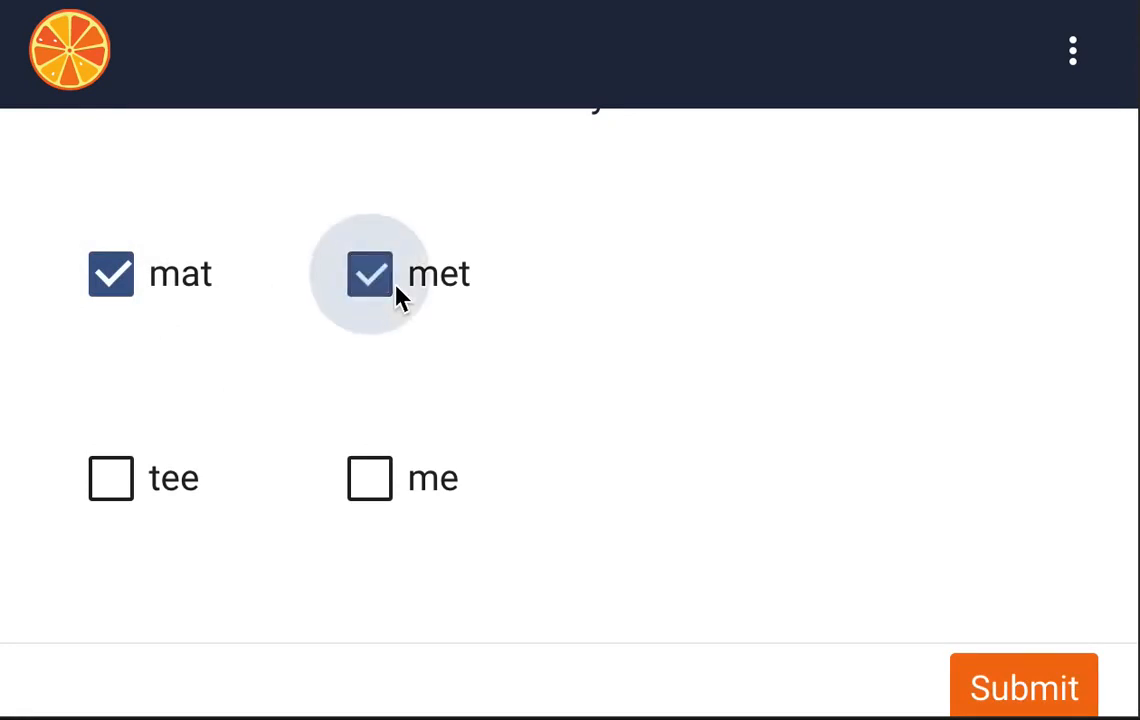
{"action": "left_click", "coordinate": [383, 495]}
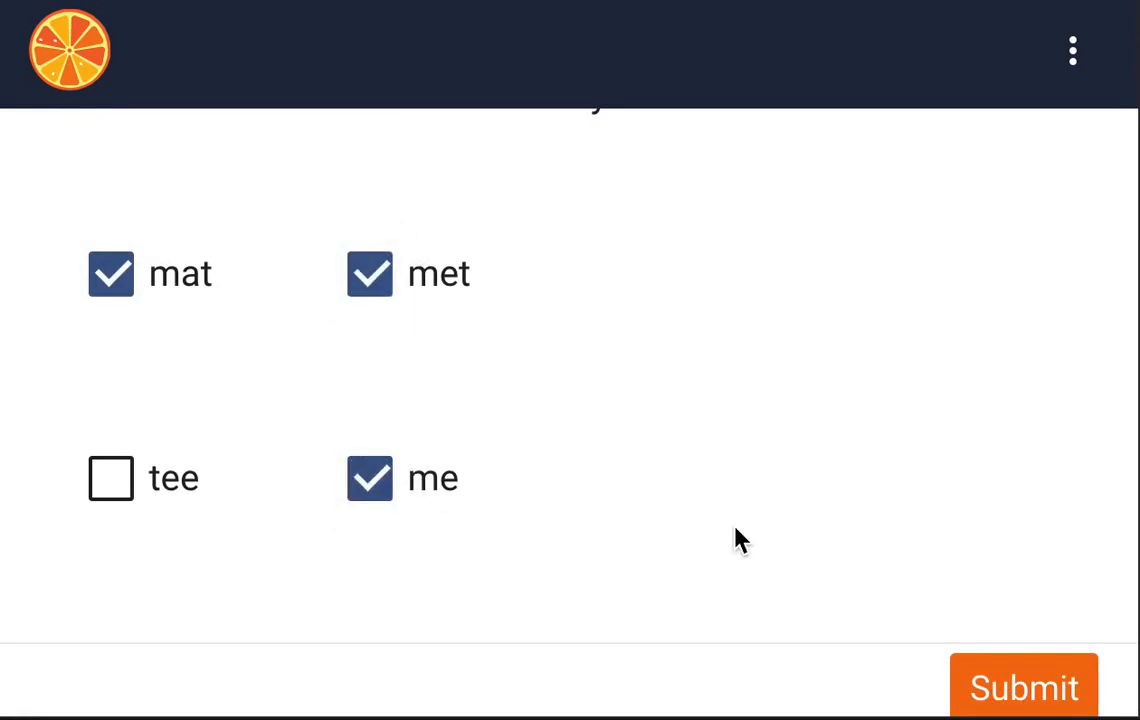
{"action": "scroll", "coordinate": [758, 545], "scroll_direction": "down", "scroll_amount": 2}
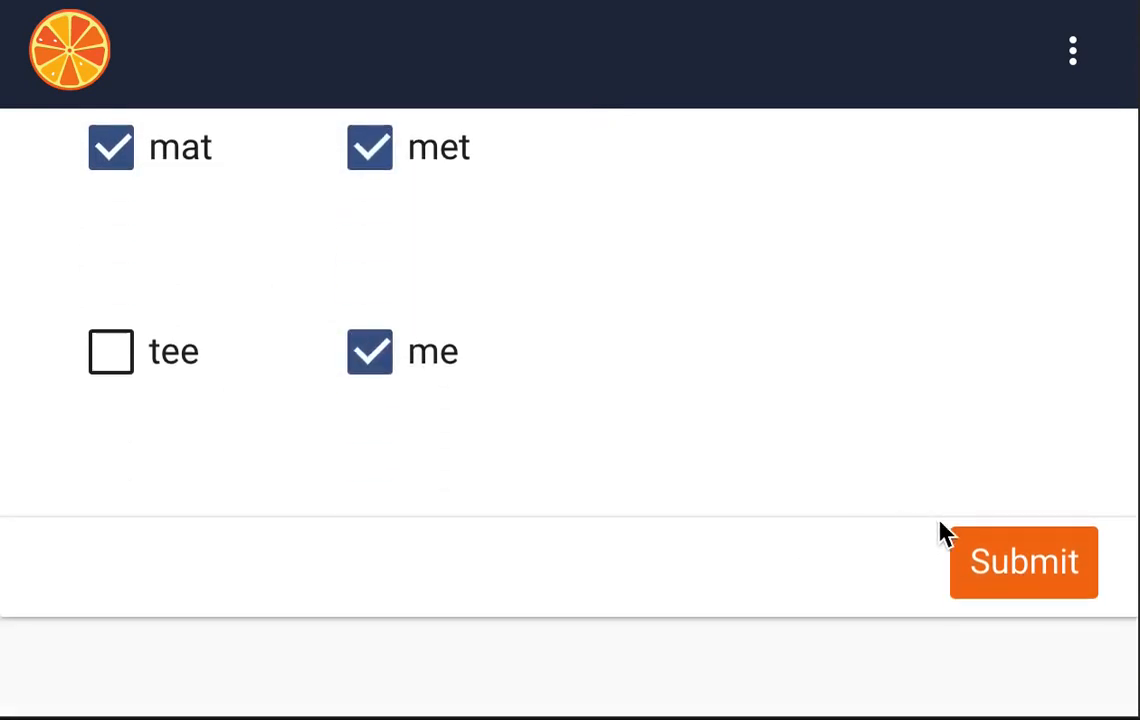
{"action": "left_click", "coordinate": [1025, 585]}
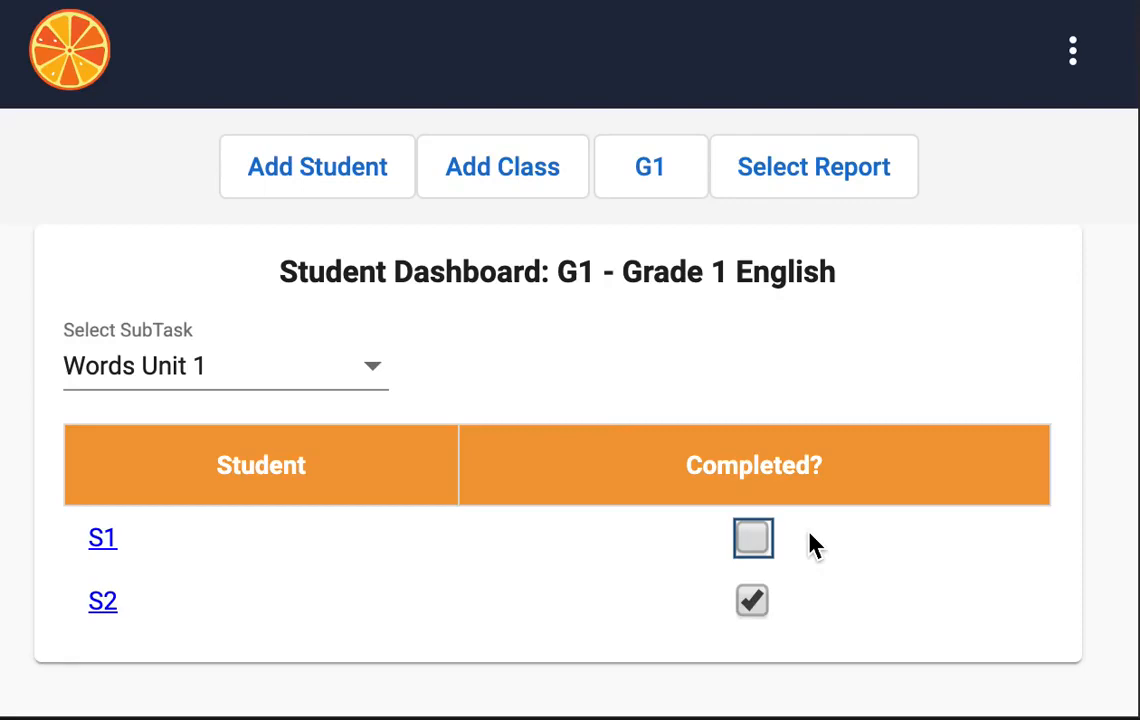
Reopen S2's Words Unit 1 form, unmark and re-mark the word me, and resubmit it
{"action": "left_click", "coordinate": [758, 606]}
{"action": "scroll", "coordinate": [620, 482], "scroll_direction": "down", "scroll_amount": 3}
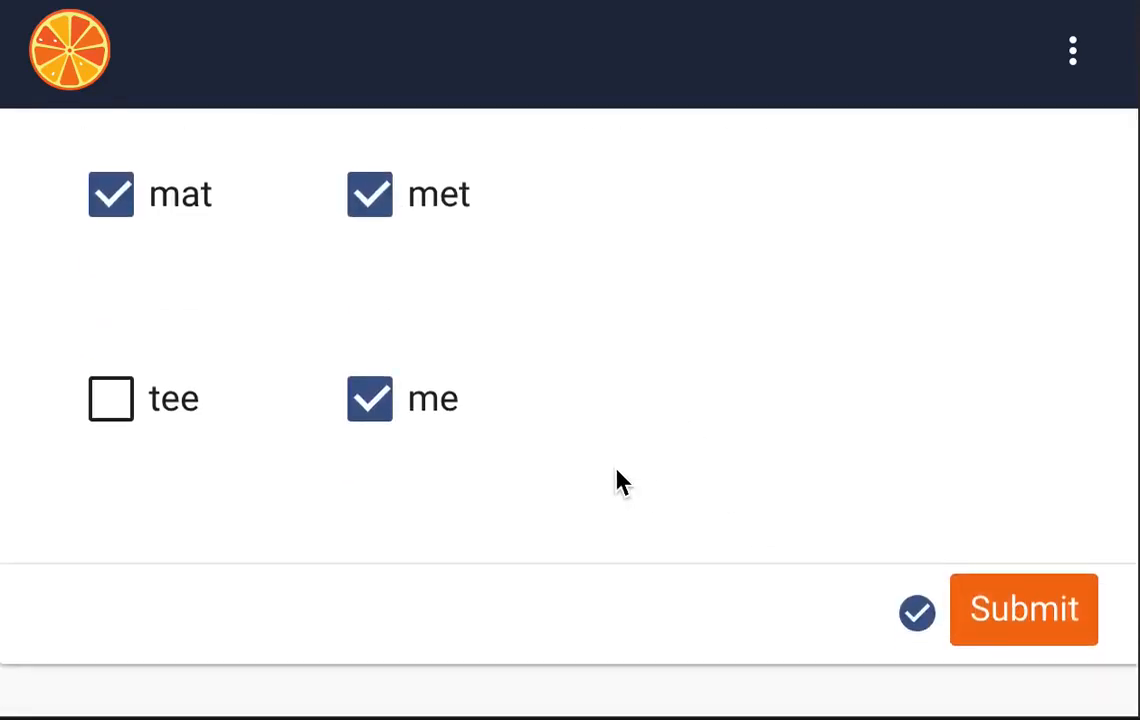
{"action": "left_click", "coordinate": [380, 415]}
{"action": "left_click", "coordinate": [380, 415]}
{"action": "left_click", "coordinate": [1033, 630]}
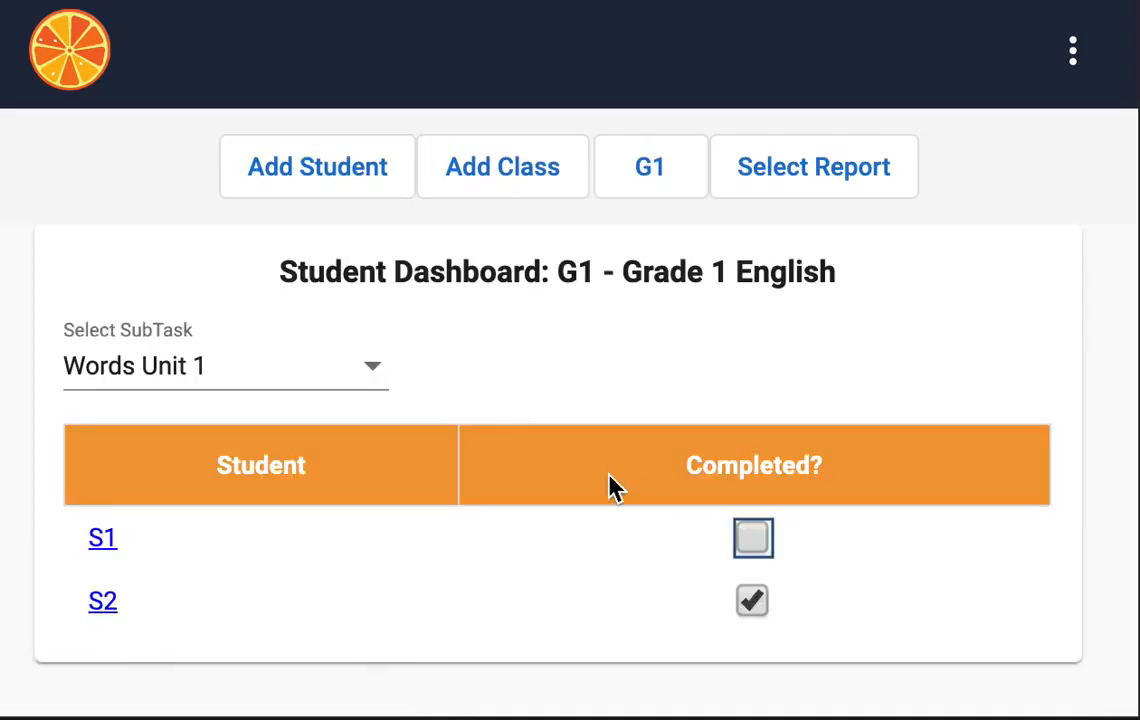
Switch to Letters Unit 1, mark m, M, a, A, E, t and T as correct for student S1, and submit the form
{"action": "left_click", "coordinate": [268, 378]}
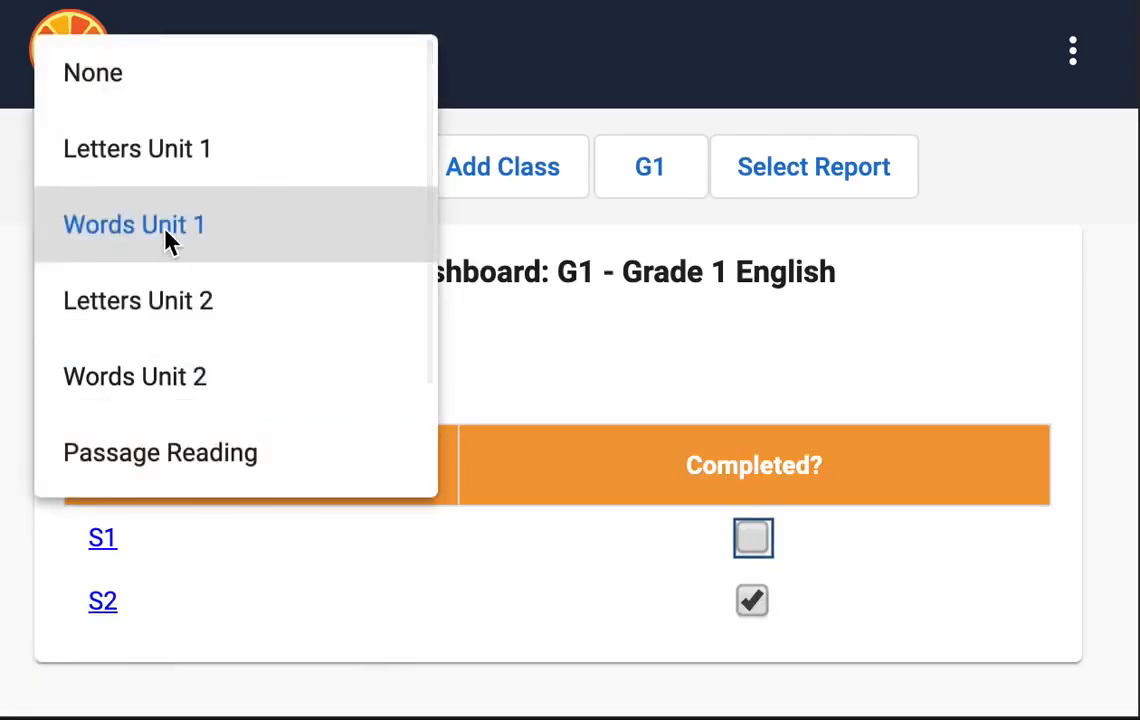
{"action": "left_click", "coordinate": [125, 160]}
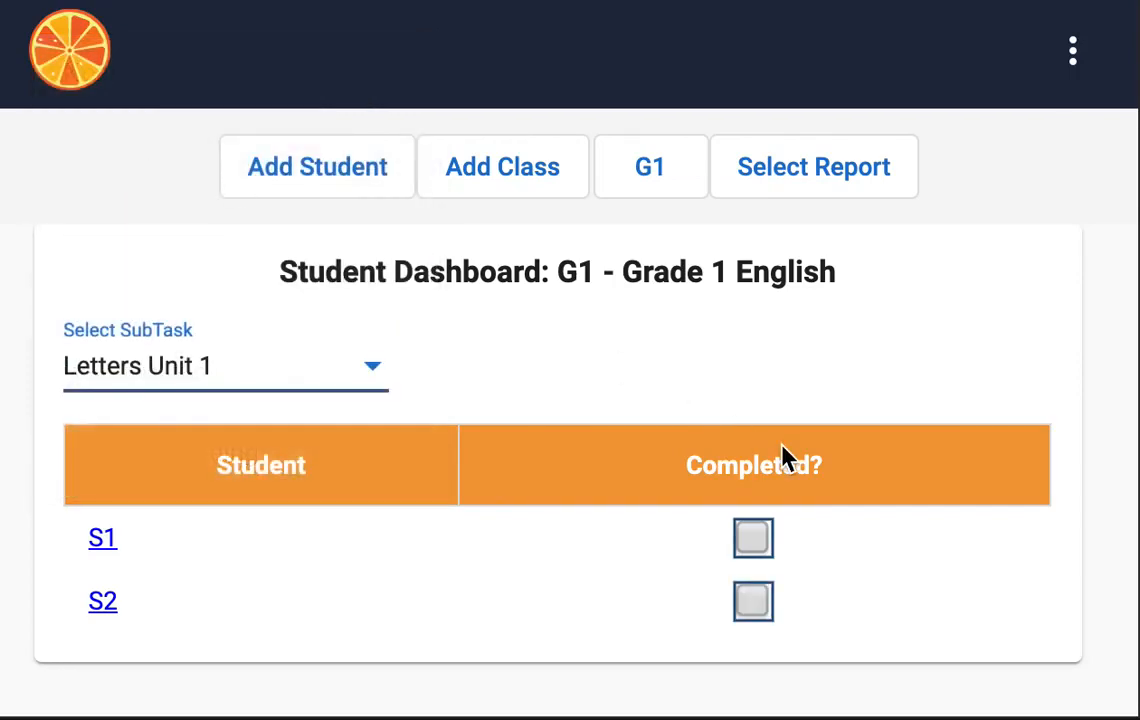
{"action": "left_click", "coordinate": [755, 543]}
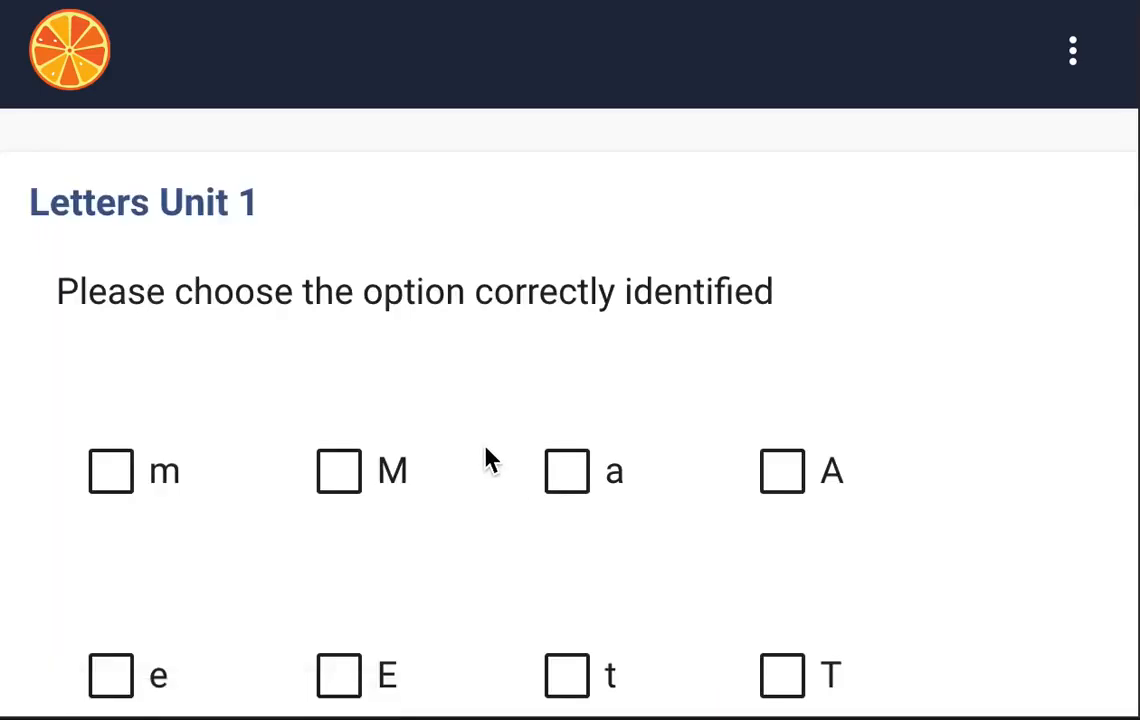
{"action": "scroll", "coordinate": [241, 388], "scroll_direction": "down", "scroll_amount": 1}
{"action": "left_click", "coordinate": [163, 361]}
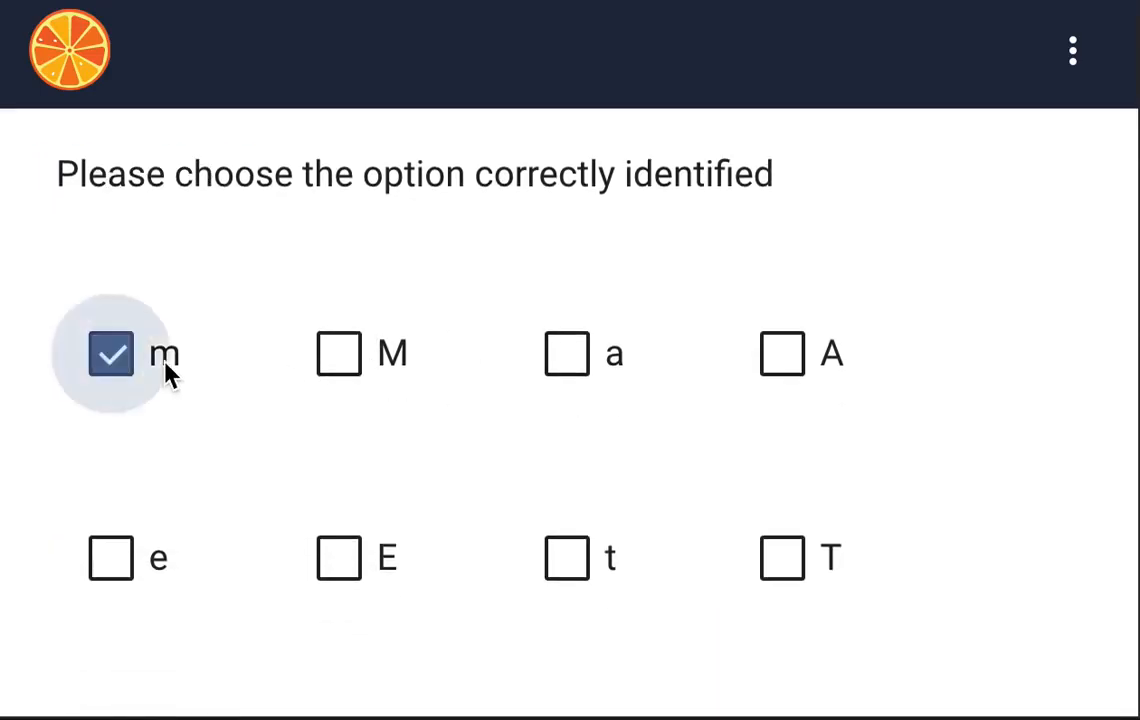
{"action": "left_click", "coordinate": [385, 362]}
{"action": "left_click", "coordinate": [604, 363]}
{"action": "left_click", "coordinate": [801, 360]}
{"action": "left_click", "coordinate": [358, 572]}
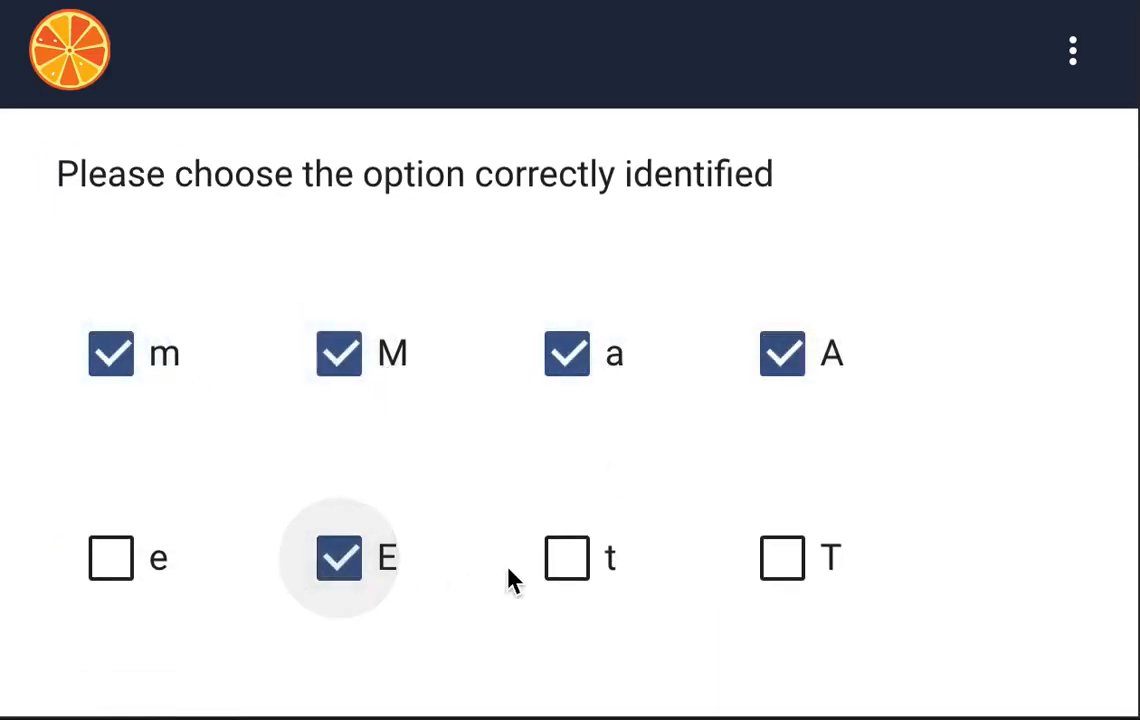
{"action": "left_click", "coordinate": [590, 572]}
{"action": "left_click", "coordinate": [826, 568]}
{"action": "scroll", "coordinate": [900, 540], "scroll_direction": "down", "scroll_amount": 3}
{"action": "left_click", "coordinate": [1005, 448]}
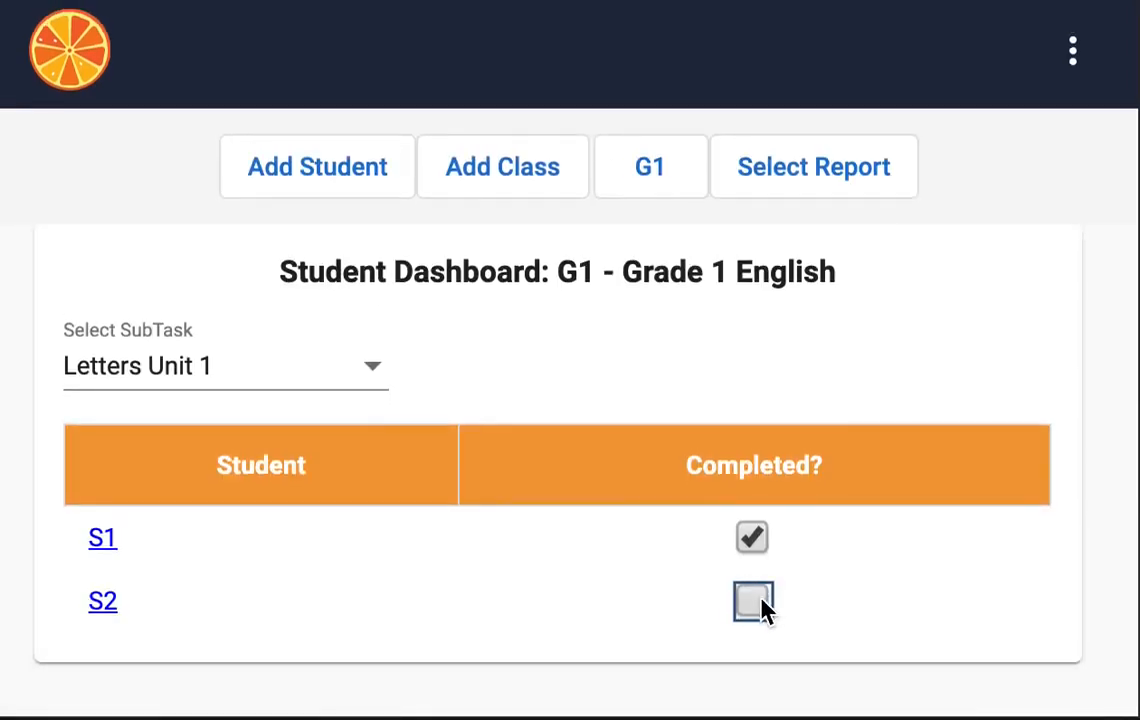
Record m, M, e and E as correctly identified by student S2 in Letters Unit 1 and submit the form
{"action": "left_click", "coordinate": [755, 603]}
{"action": "left_click", "coordinate": [160, 480]}
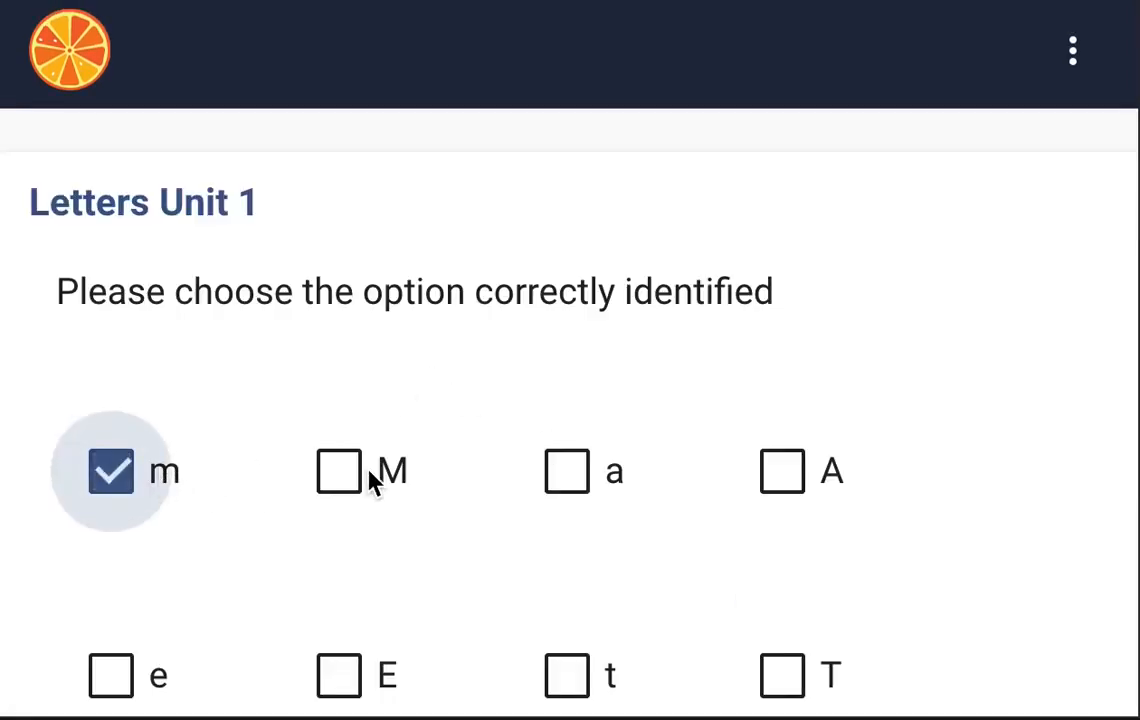
{"action": "left_click", "coordinate": [374, 476]}
{"action": "scroll", "coordinate": [374, 476], "scroll_direction": "down", "scroll_amount": 2}
{"action": "left_click", "coordinate": [130, 472]}
{"action": "left_click", "coordinate": [317, 474]}
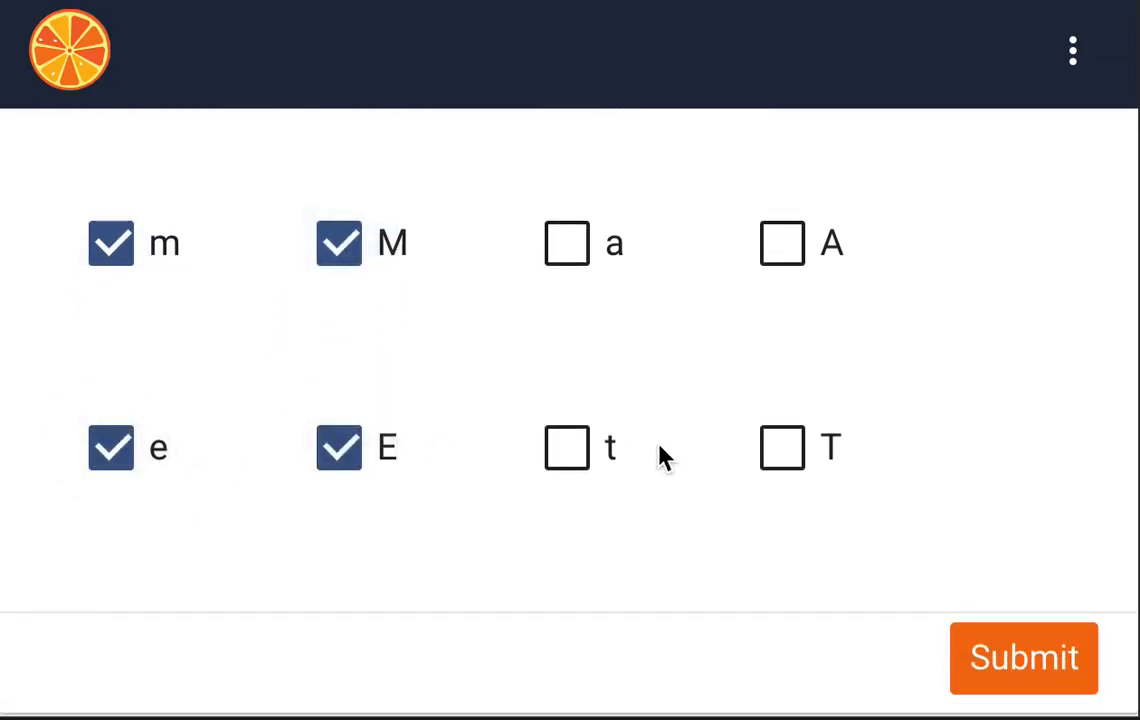
{"action": "left_click", "coordinate": [1022, 665]}
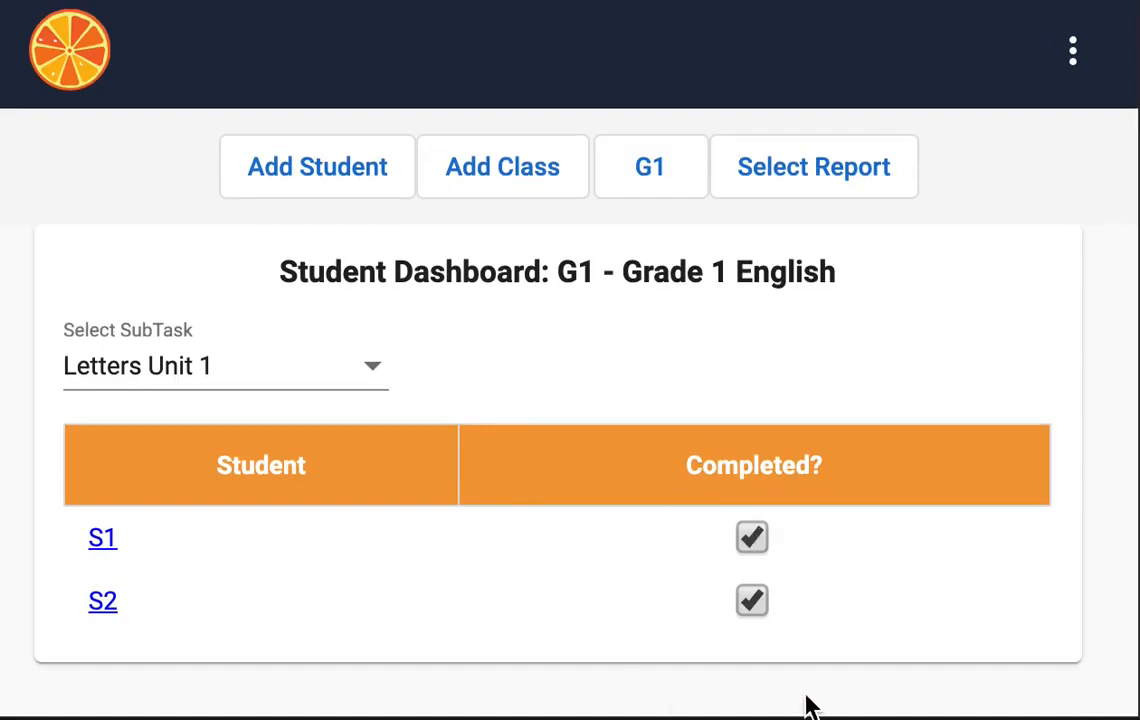
View the completion status for Words Unit 1 and leave that subtask selected
{"action": "left_click", "coordinate": [372, 383]}
{"action": "left_click", "coordinate": [307, 407]}
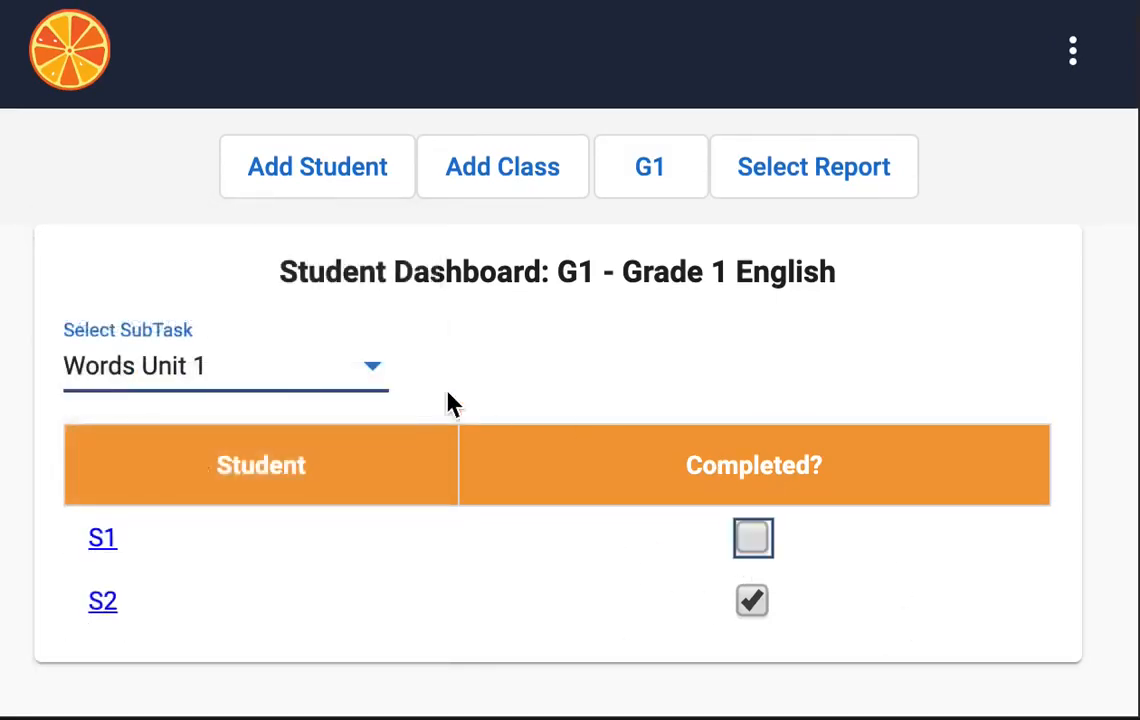
{"action": "left_click", "coordinate": [377, 374]}
{"action": "left_click", "coordinate": [692, 364]}
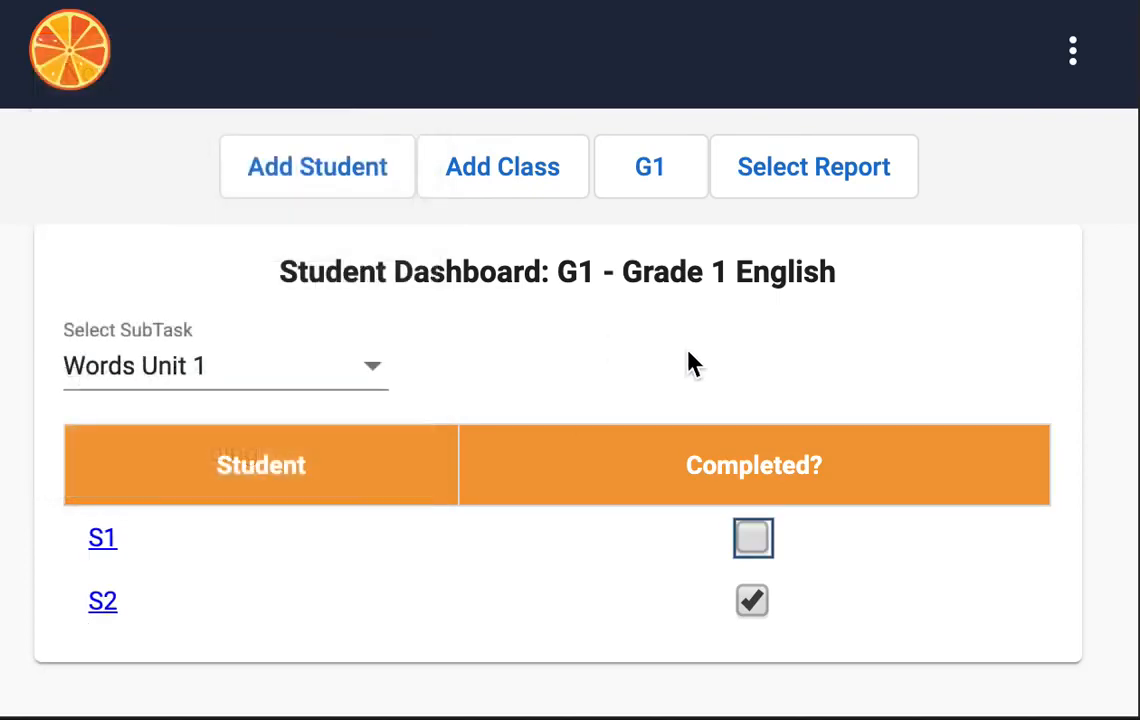
Open the Student Subtest Report for student S1 and examine the Grade 1 English results by subtask and category
{"action": "left_click", "coordinate": [828, 172]}
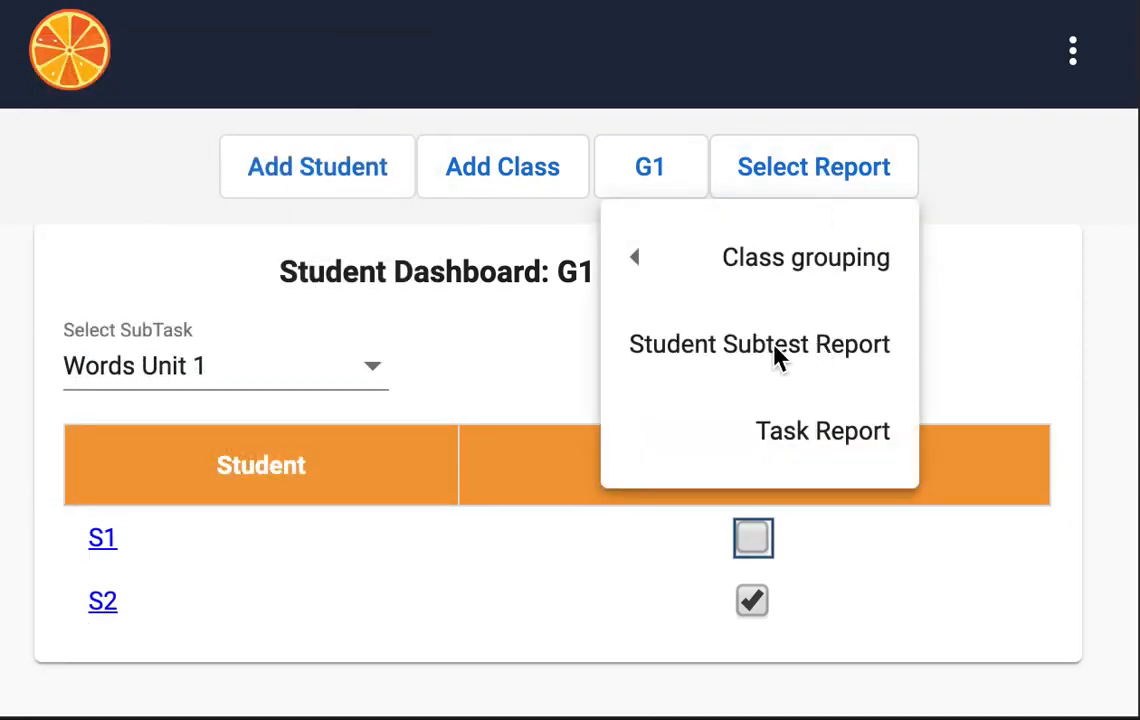
{"action": "left_click", "coordinate": [716, 352]}
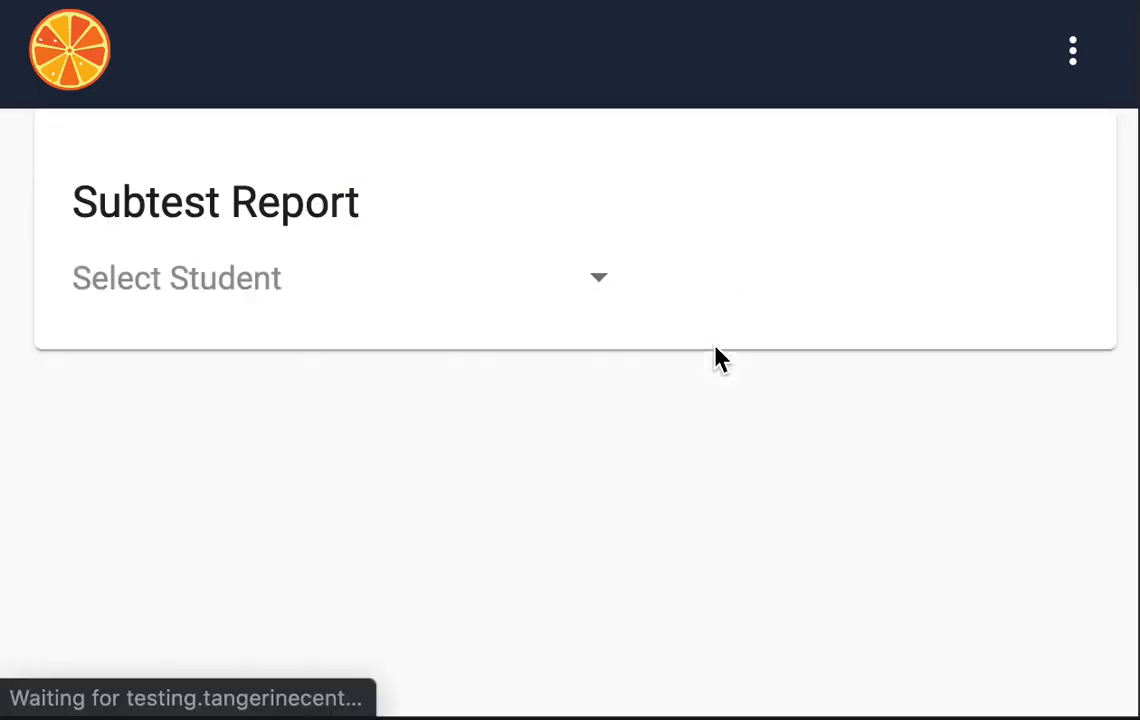
{"action": "left_click", "coordinate": [570, 289]}
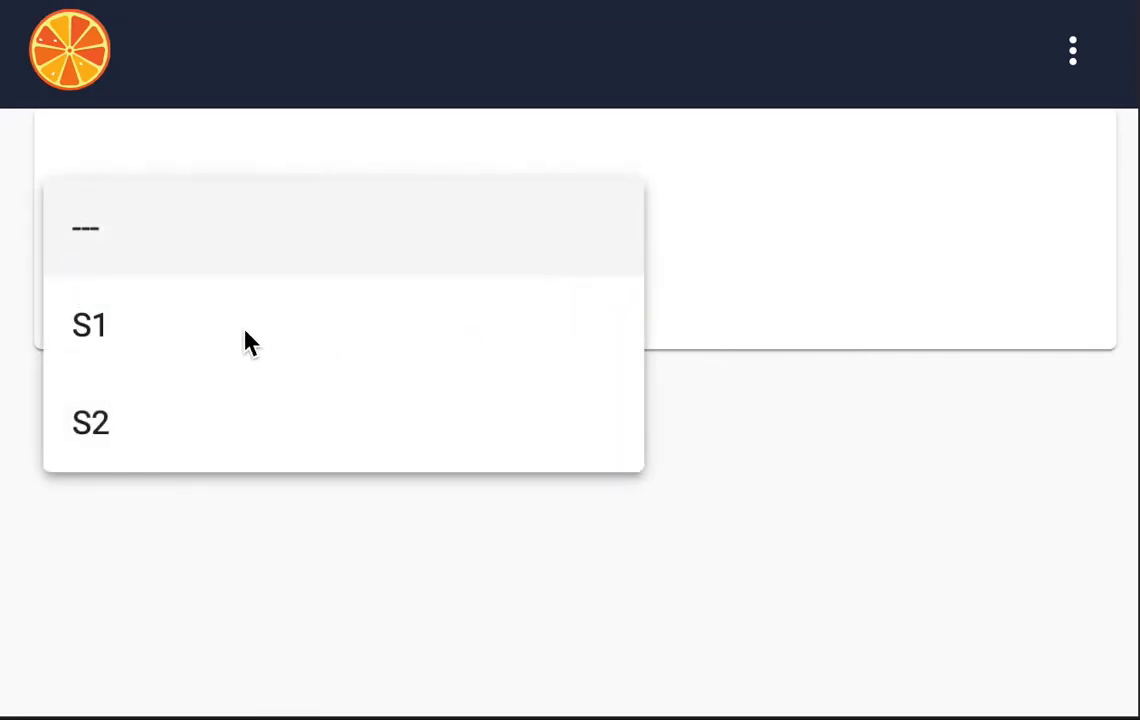
{"action": "left_click", "coordinate": [155, 340]}
{"action": "scroll", "coordinate": [688, 447], "scroll_direction": "down", "scroll_amount": 1}
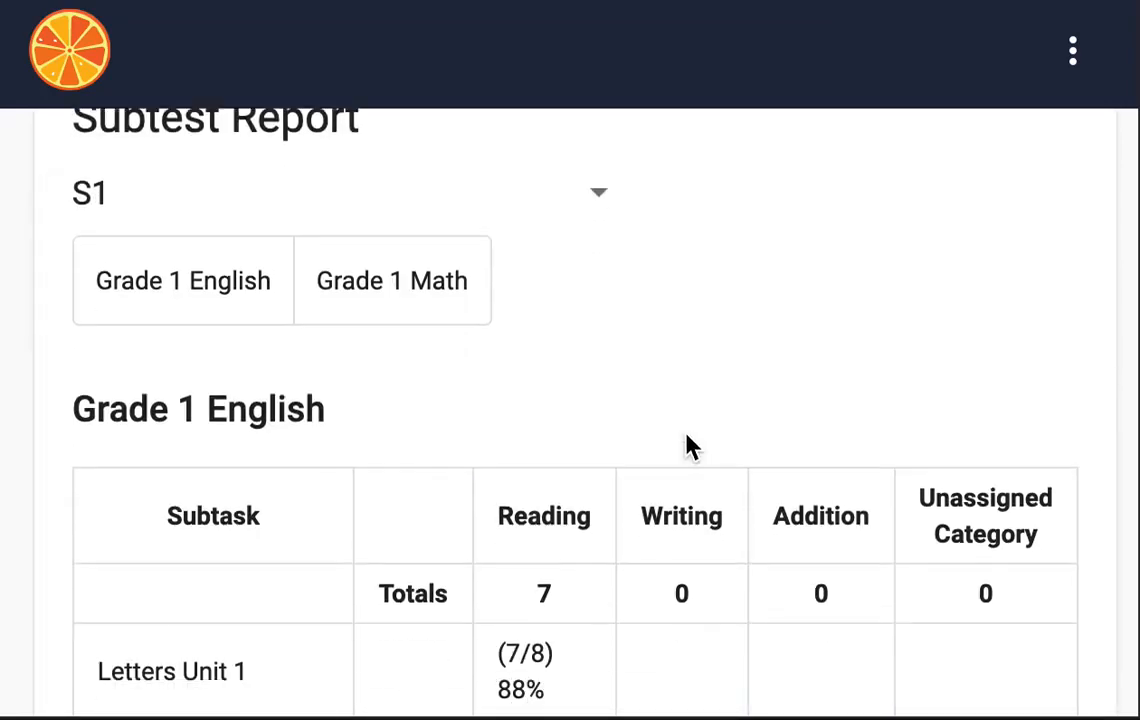
{"action": "scroll", "coordinate": [688, 447], "scroll_direction": "down", "scroll_amount": 1}
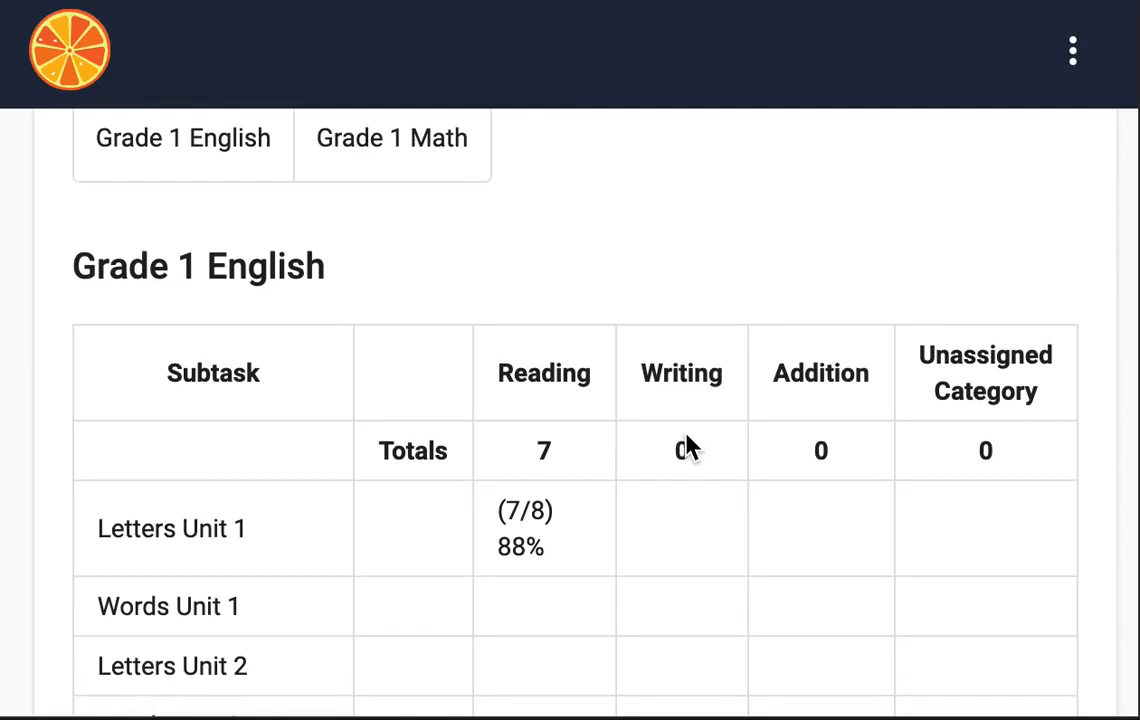
{"action": "scroll", "coordinate": [688, 447], "scroll_direction": "down", "scroll_amount": 1}
{"action": "scroll", "coordinate": [688, 447], "scroll_direction": "up", "scroll_amount": 3}
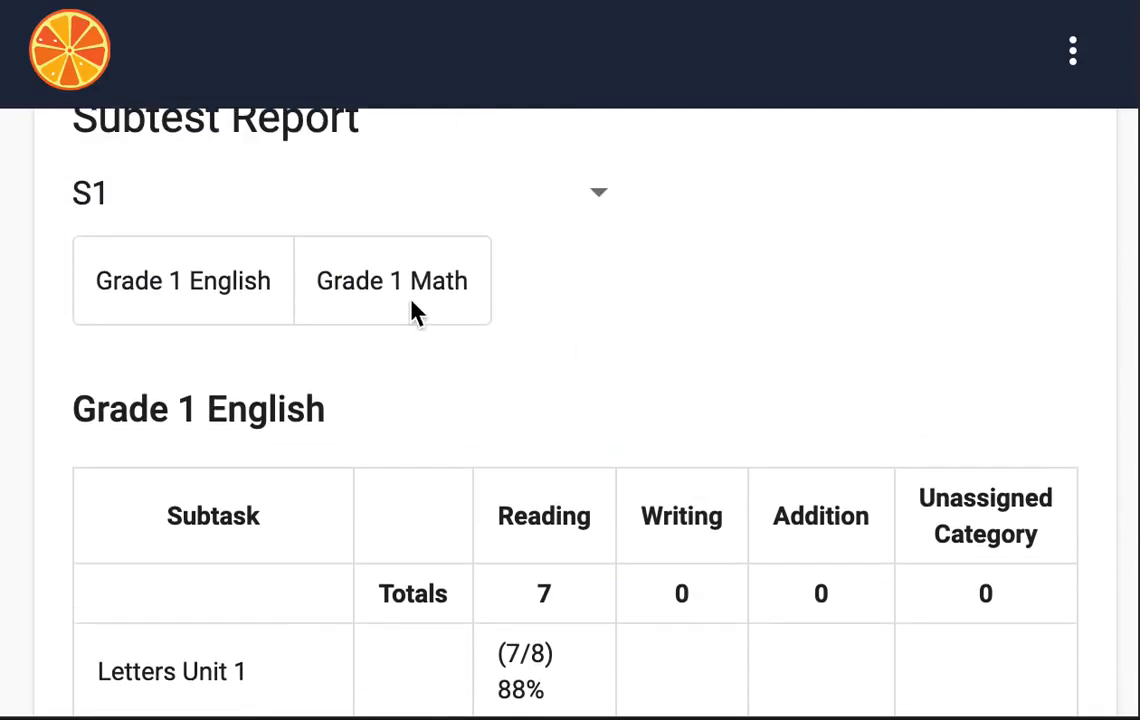
Examine student S2's Grade 1 English results in the subtest report, then return the report to S1
{"action": "left_click", "coordinate": [585, 262]}
{"action": "left_click", "coordinate": [310, 343]}
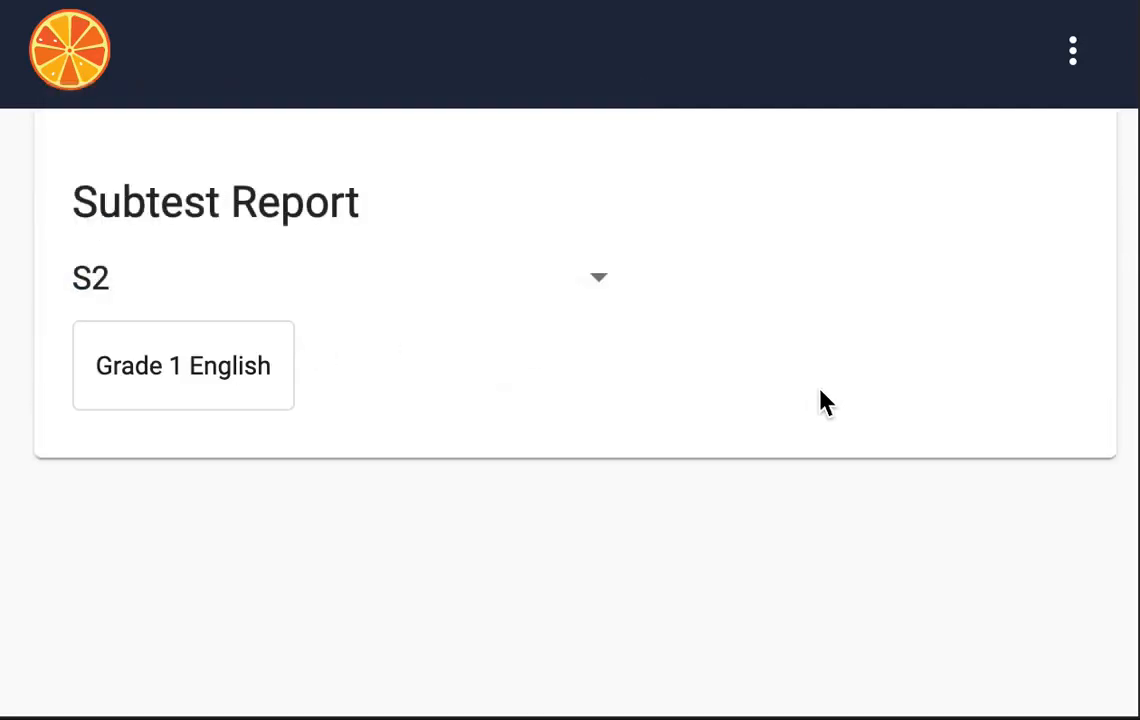
{"action": "scroll", "coordinate": [819, 400], "scroll_direction": "down", "scroll_amount": 3}
{"action": "scroll", "coordinate": [389, 435], "scroll_direction": "down", "scroll_amount": 1}
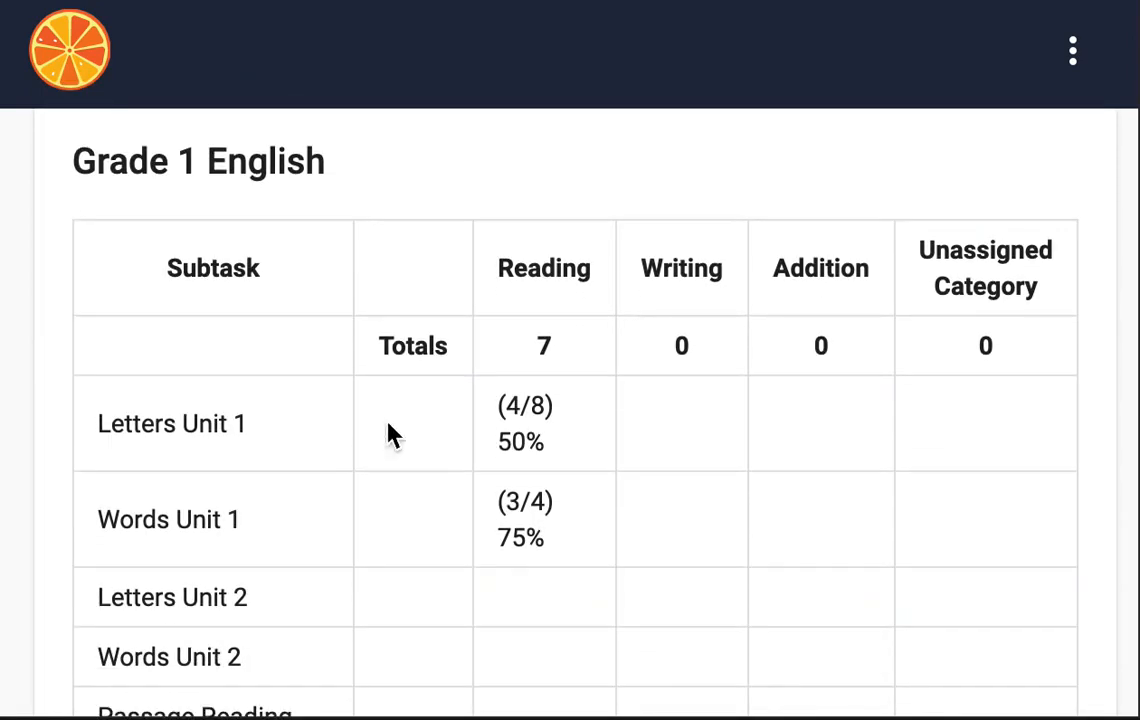
{"action": "scroll", "coordinate": [300, 430], "scroll_direction": "down", "scroll_amount": 1}
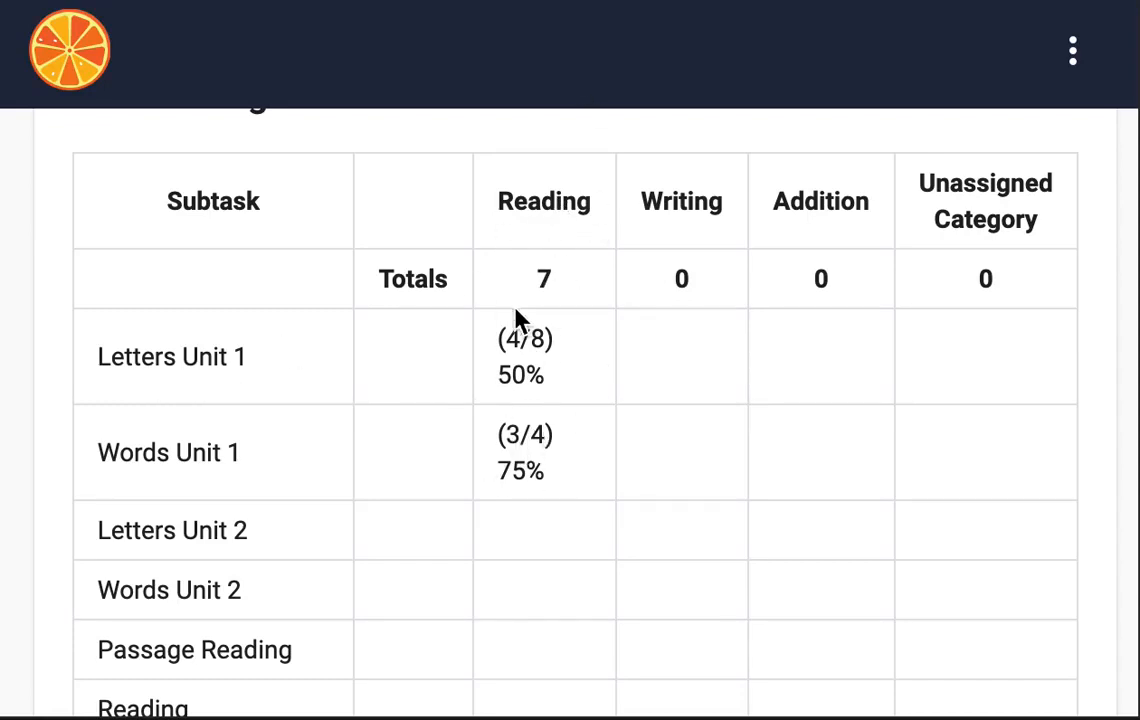
{"action": "scroll", "coordinate": [590, 380], "scroll_direction": "up", "scroll_amount": 1}
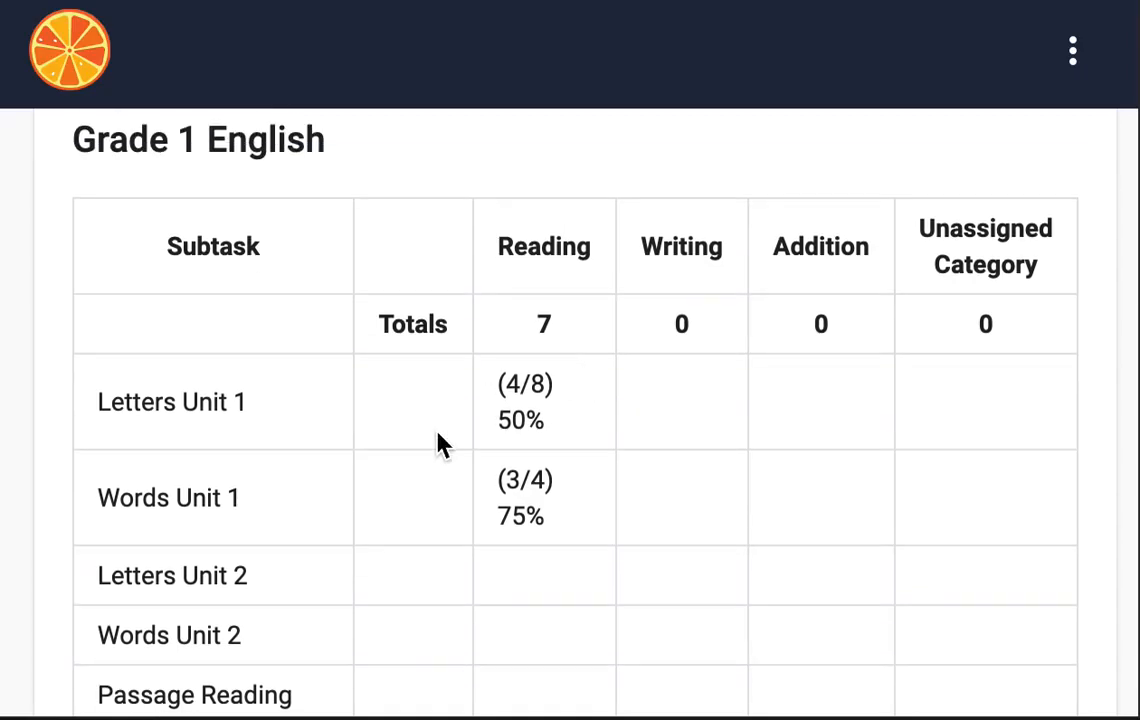
{"action": "scroll", "coordinate": [580, 440], "scroll_direction": "up", "scroll_amount": 4}
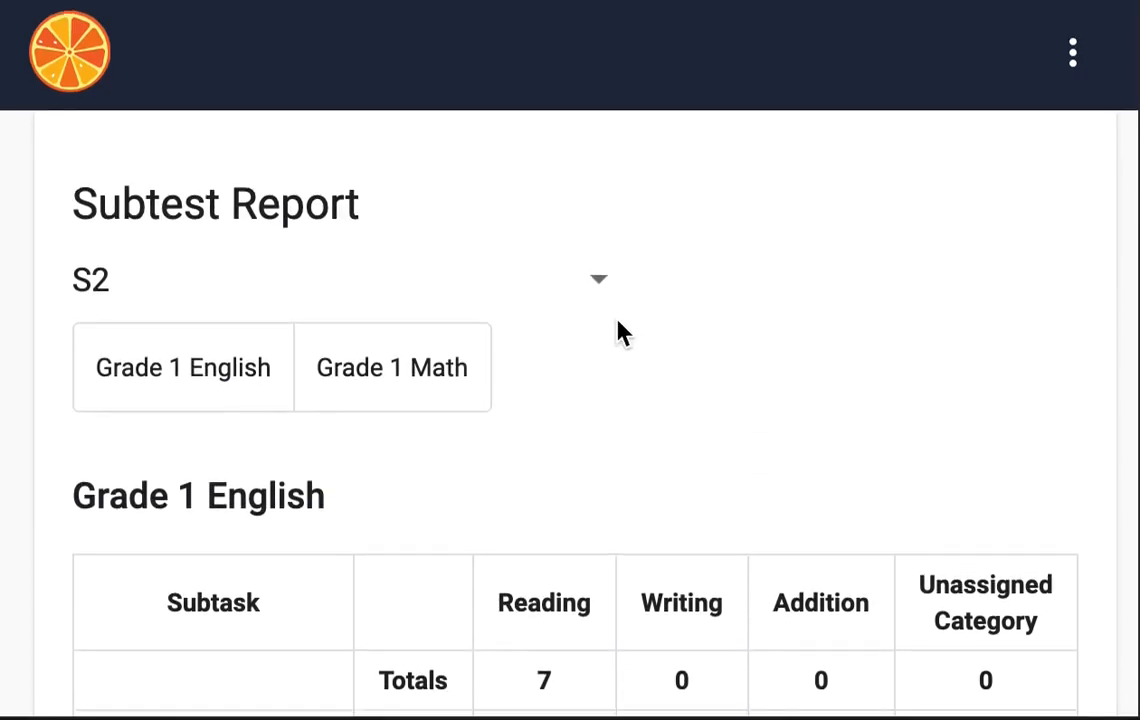
{"action": "left_click", "coordinate": [585, 280]}
{"action": "left_click", "coordinate": [405, 143]}
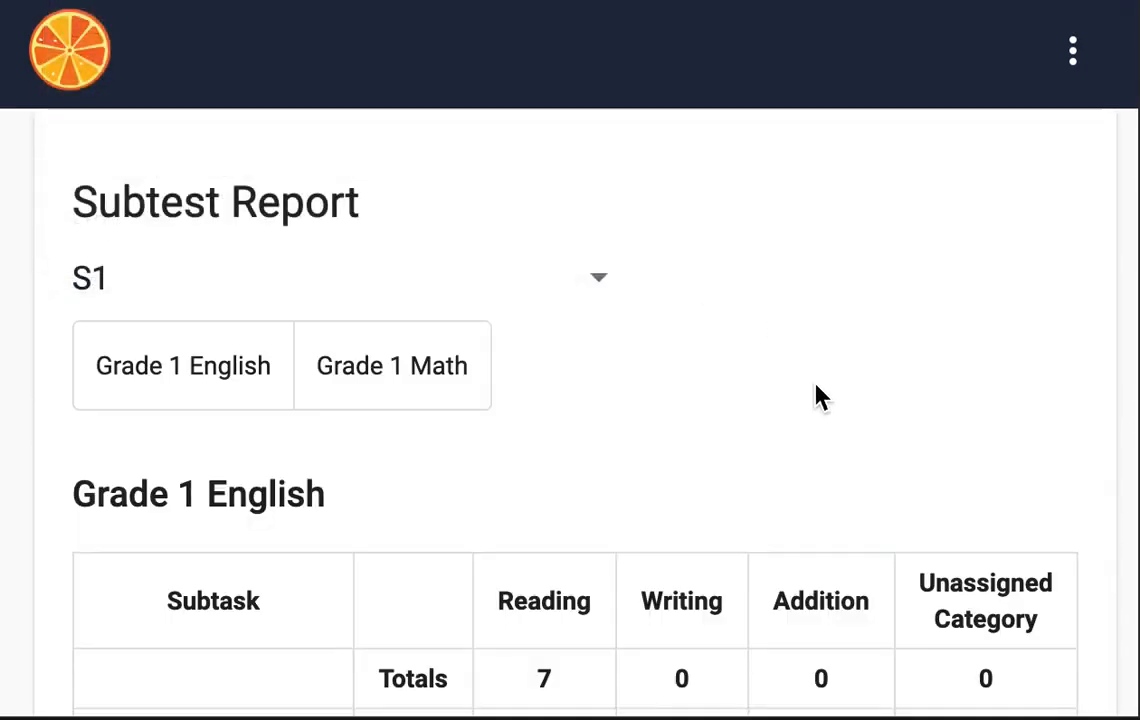
Examine S1's Grade 1 English subtask results, then review the same student's Grade 1 Math section
{"action": "scroll", "coordinate": [830, 452], "scroll_direction": "down", "scroll_amount": 3}
{"action": "scroll", "coordinate": [830, 452], "scroll_direction": "down", "scroll_amount": 2}
{"action": "scroll", "coordinate": [530, 550], "scroll_direction": "down", "scroll_amount": 2}
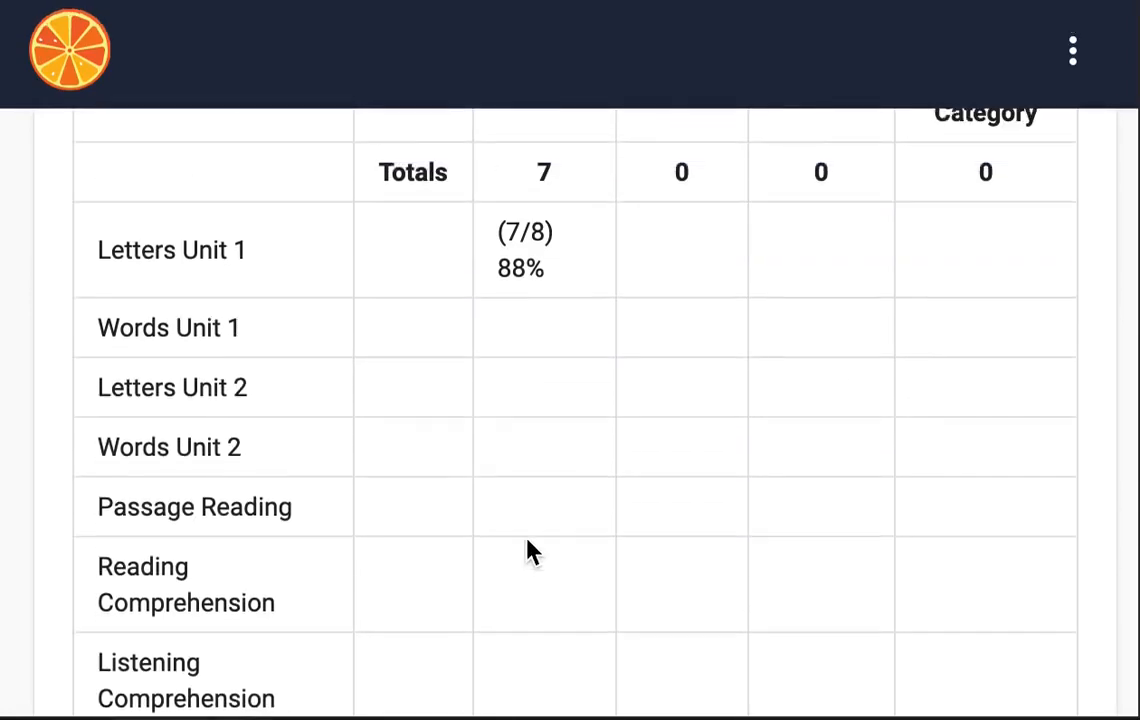
{"action": "scroll", "coordinate": [530, 548], "scroll_direction": "up", "scroll_amount": 5}
{"action": "left_click", "coordinate": [376, 266]}
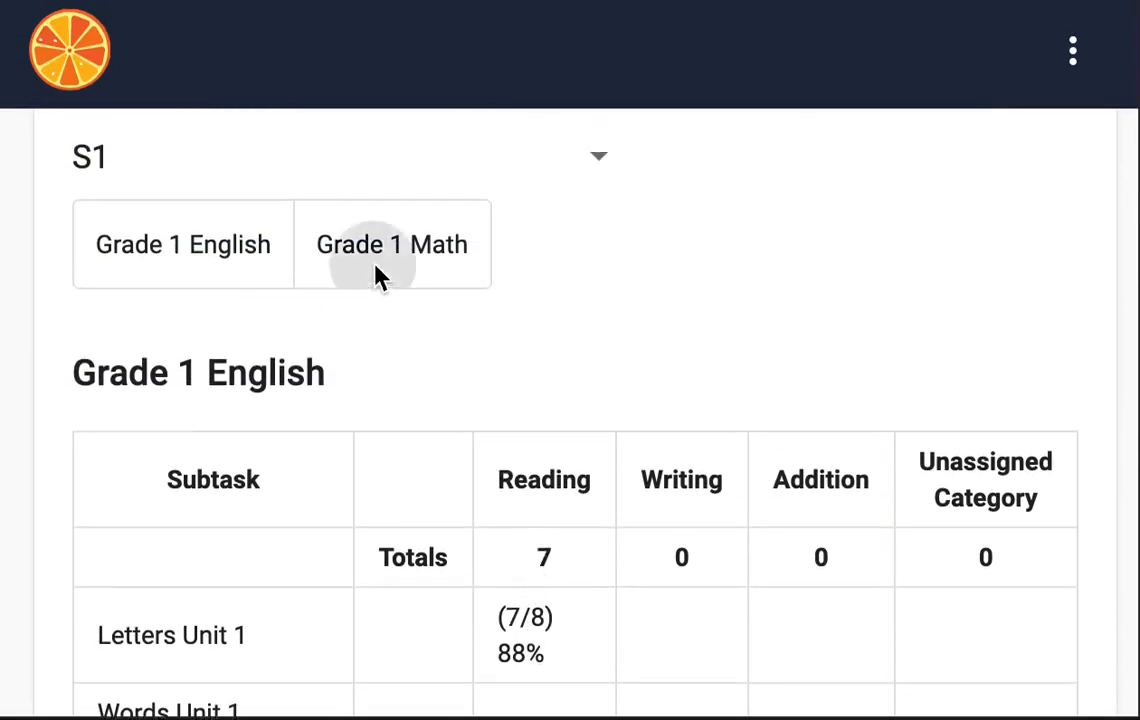
{"action": "scroll", "coordinate": [583, 394], "scroll_direction": "down", "scroll_amount": 6}
{"action": "scroll", "coordinate": [583, 397], "scroll_direction": "up", "scroll_amount": 6}
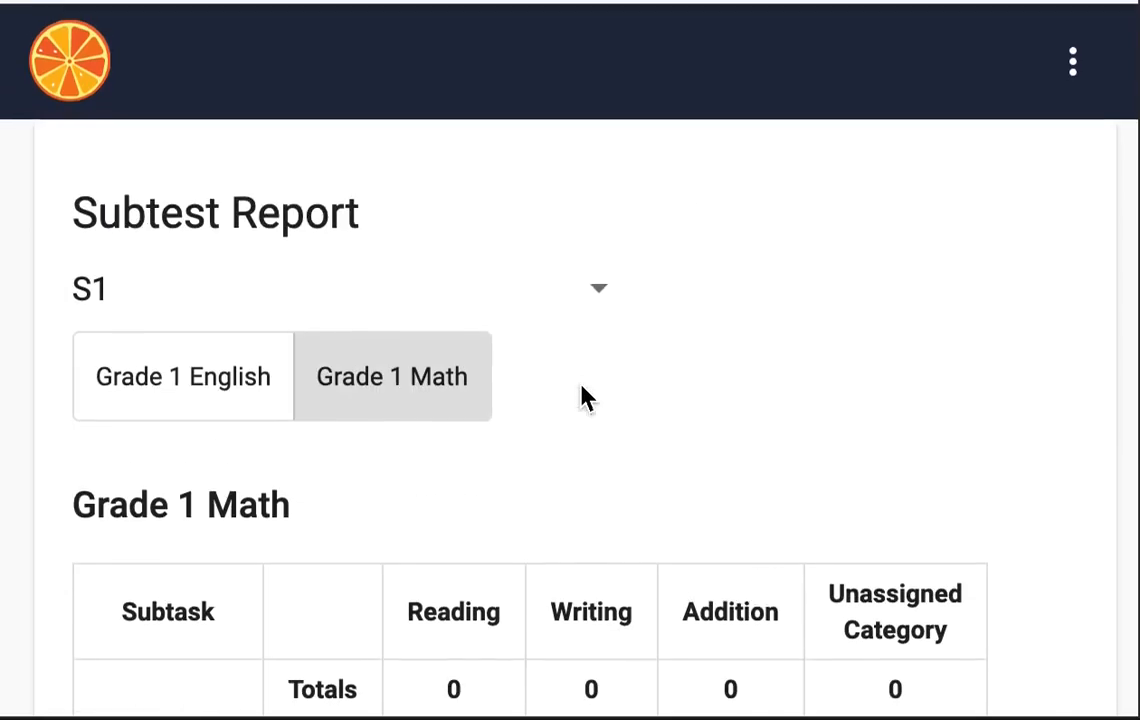
Switch S1's subtest report back to Grade 1 English and look through all its subtasks
{"action": "left_click", "coordinate": [195, 380]}
{"action": "scroll", "coordinate": [652, 499], "scroll_direction": "down", "scroll_amount": 4}
{"action": "scroll", "coordinate": [655, 500], "scroll_direction": "down", "scroll_amount": 1}
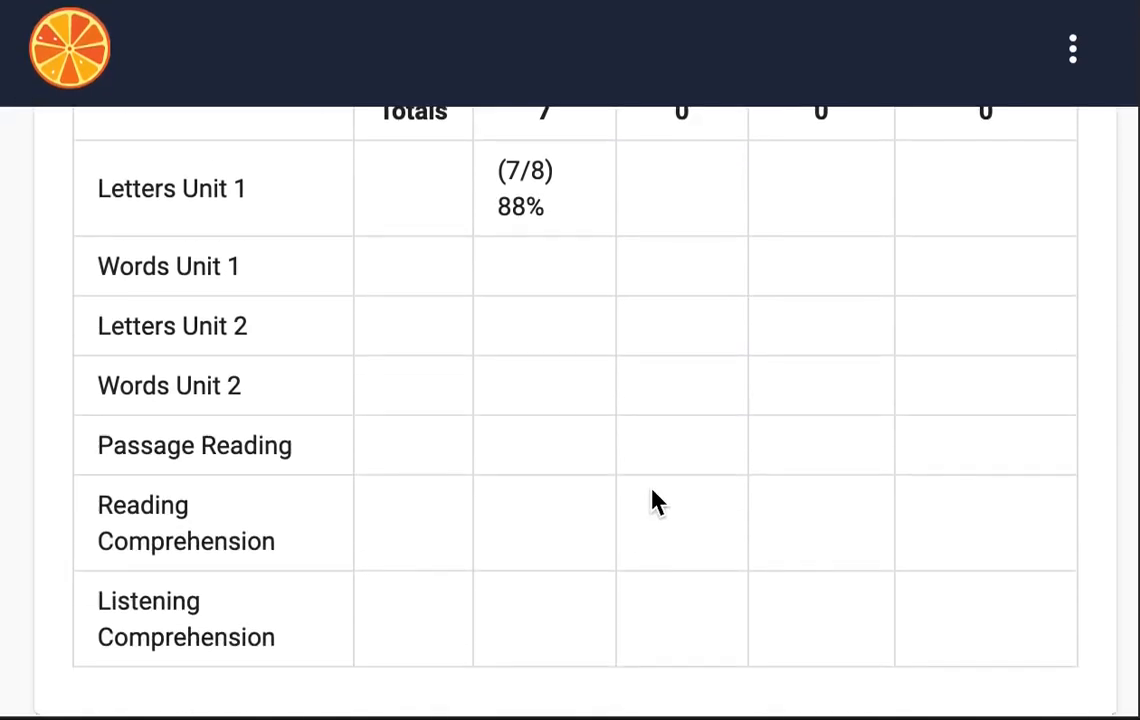
{"action": "scroll", "coordinate": [652, 500], "scroll_direction": "up", "scroll_amount": 5}
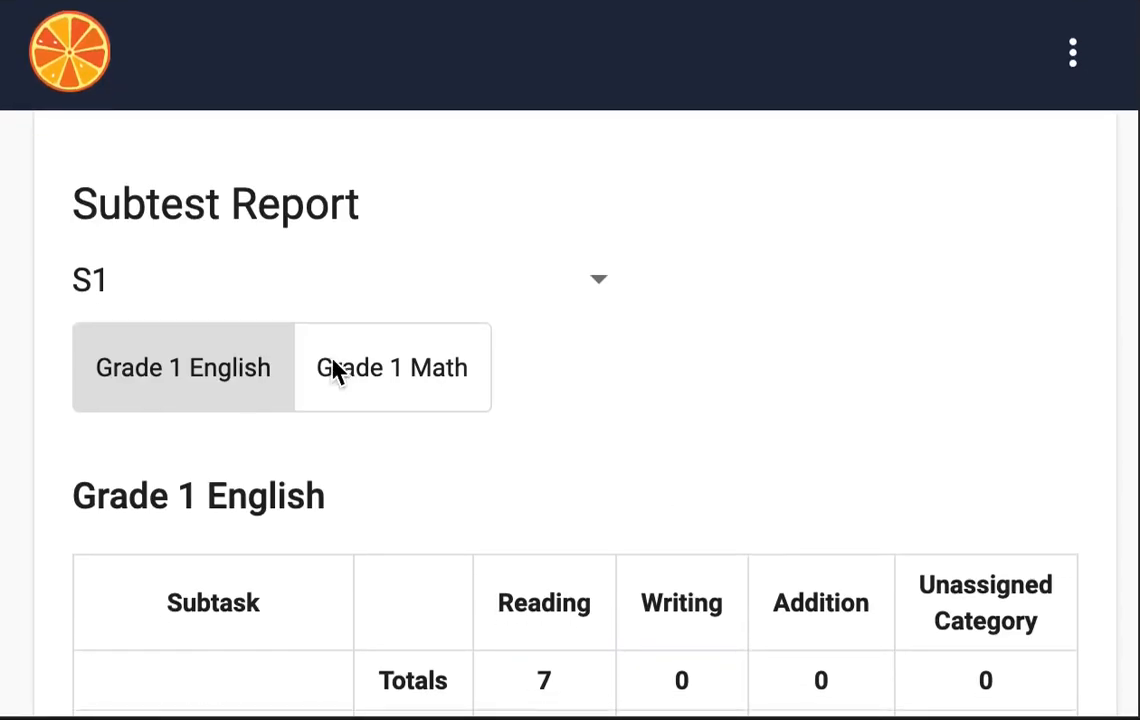
Return to the student dashboard and open the Class grouping report for Letters Unit 1
{"action": "left_click", "coordinate": [80, 60]}
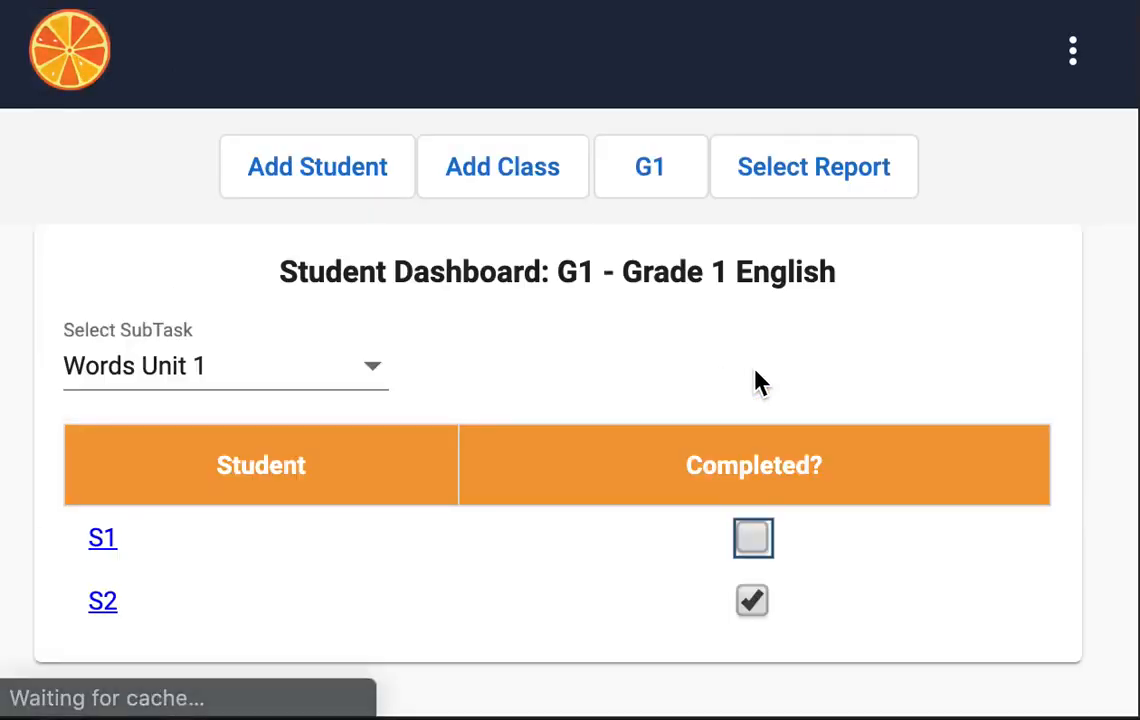
{"action": "left_click", "coordinate": [805, 200]}
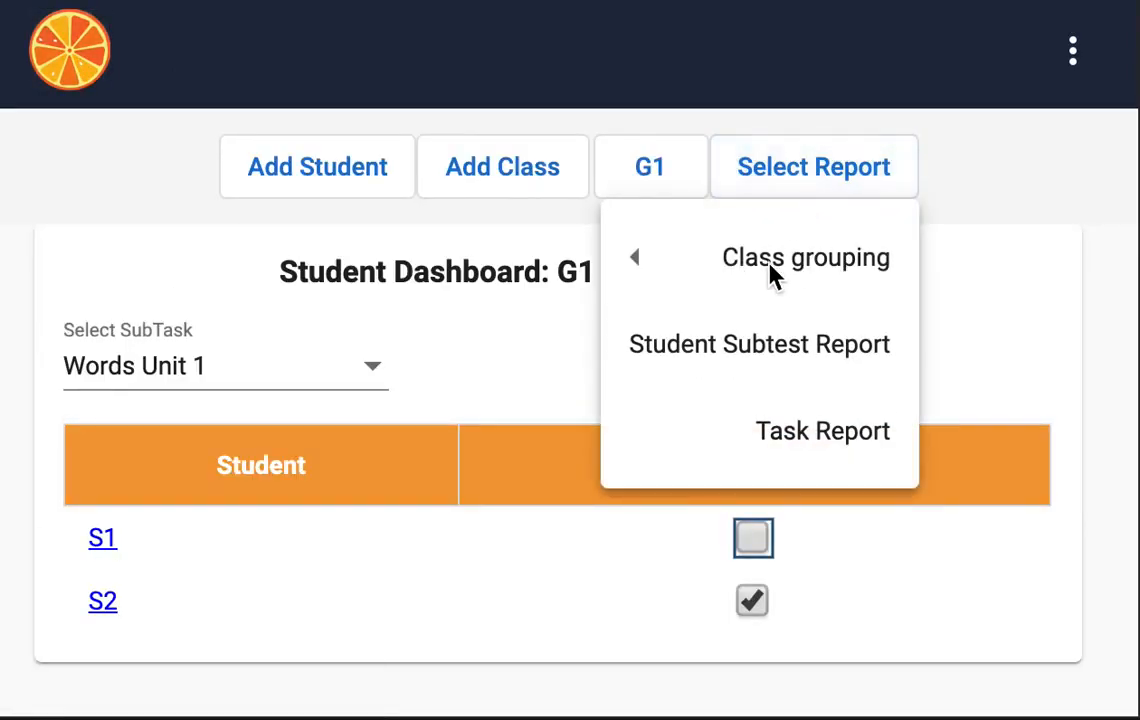
{"action": "mouse_move", "coordinate": [733, 275]}
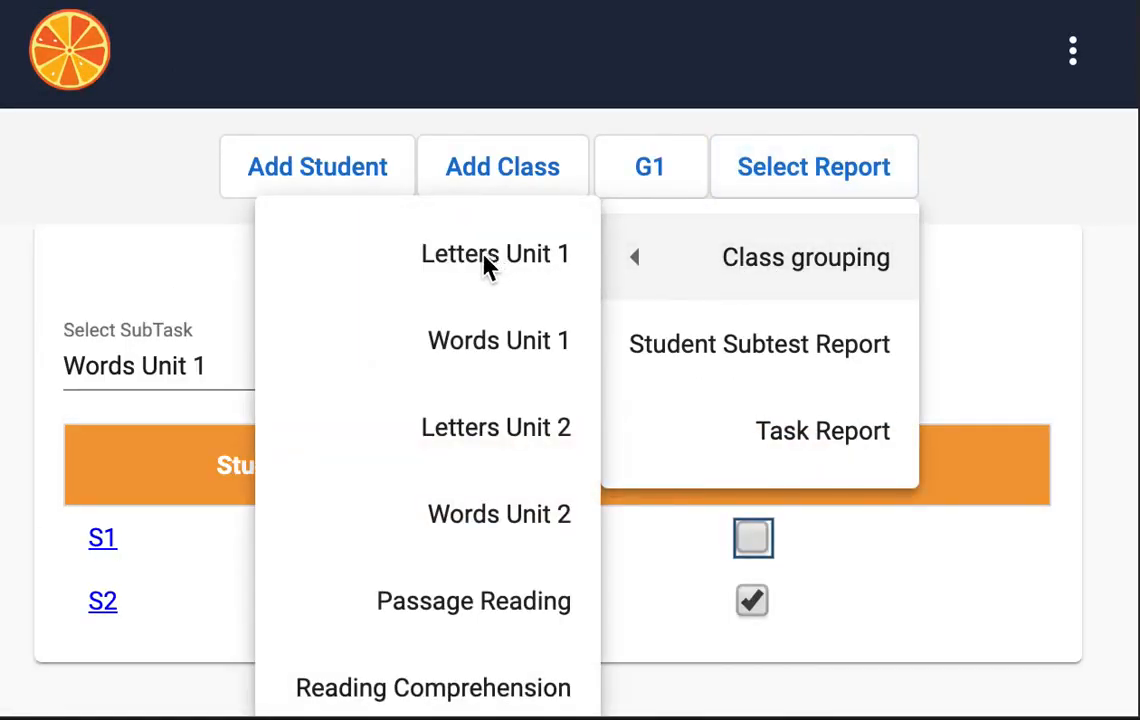
{"action": "left_click", "coordinate": [520, 255]}
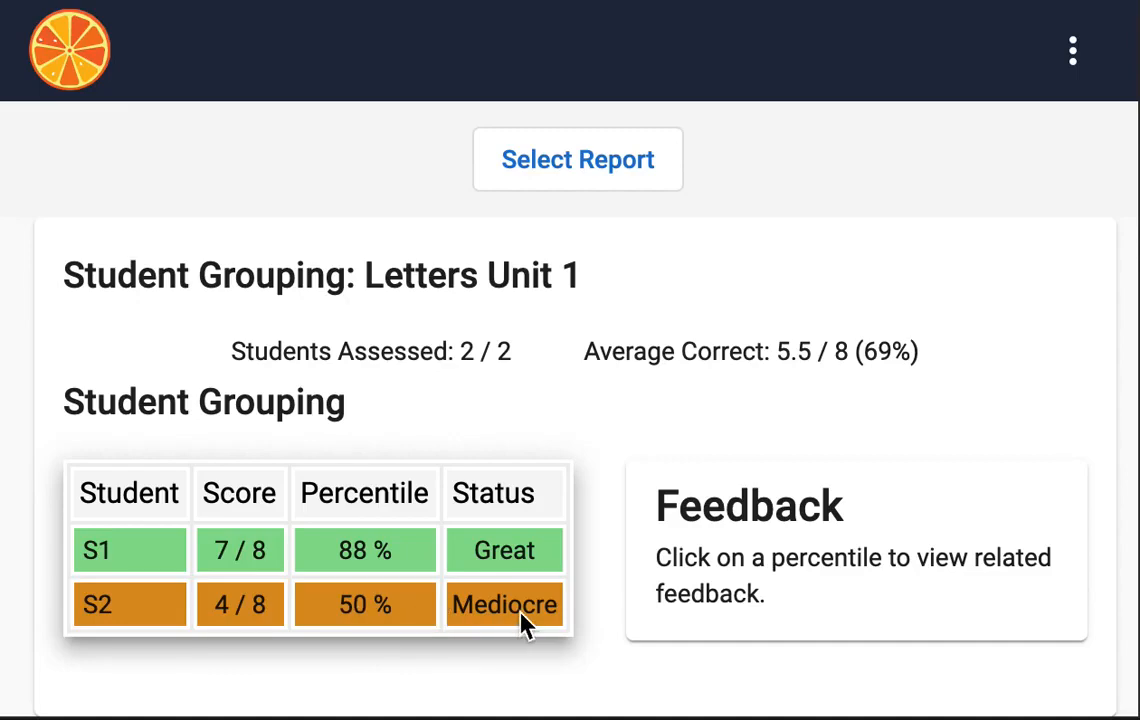
View the feedback for S1's percentile, then show and read the feedback for S2's percentile
{"action": "left_click", "coordinate": [349, 557]}
{"action": "left_click", "coordinate": [359, 606]}
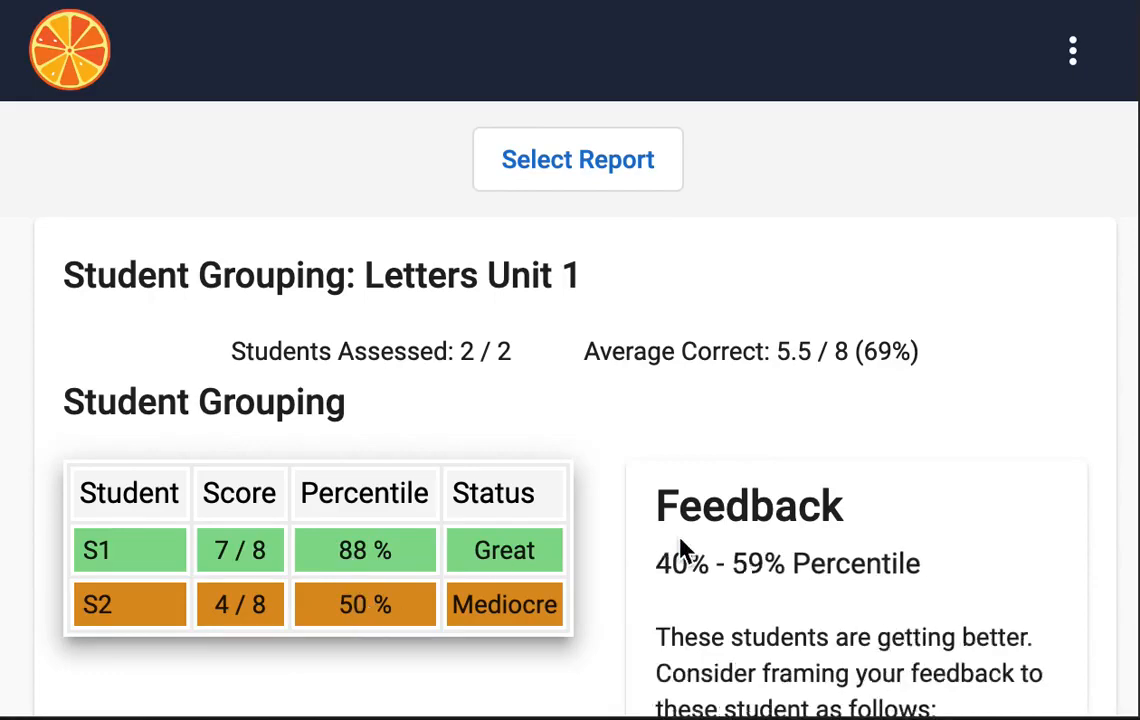
{"action": "scroll", "coordinate": [682, 550], "scroll_direction": "down", "scroll_amount": 2}
{"action": "scroll", "coordinate": [487, 370], "scroll_direction": "down", "scroll_amount": 1}
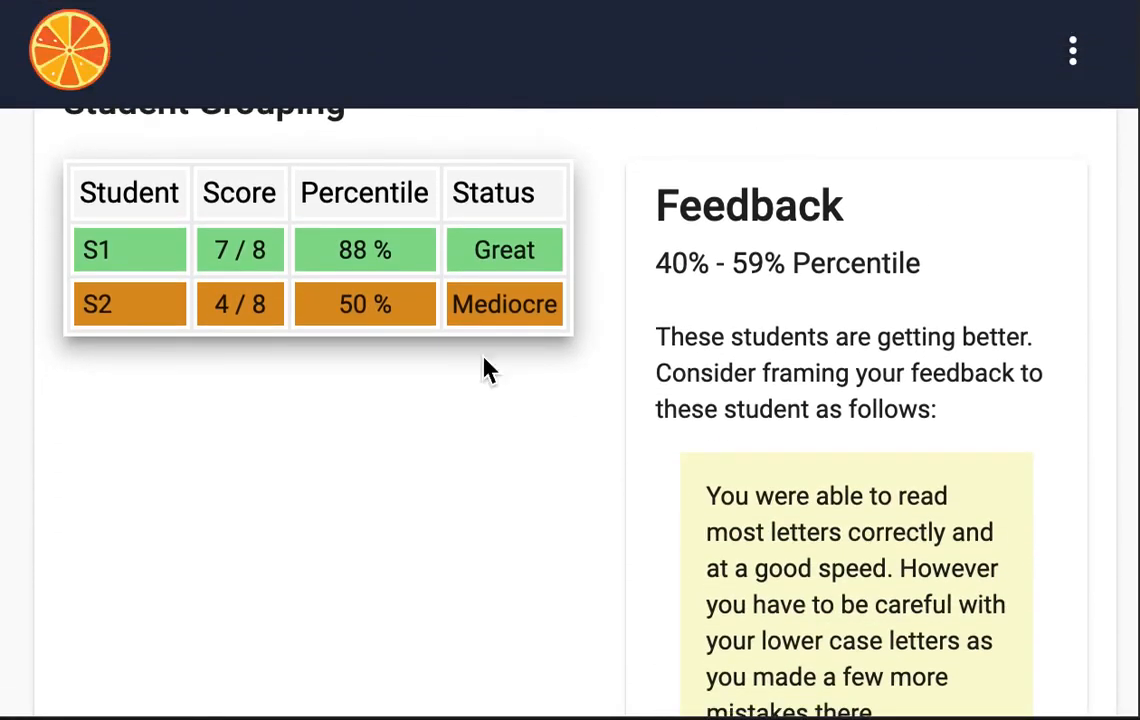
Compare the suggested feedback for S1's and S2's percentiles, finishing with S2's feedback displayed
{"action": "left_click", "coordinate": [378, 258]}
{"action": "scroll", "coordinate": [810, 425], "scroll_direction": "down", "scroll_amount": 1}
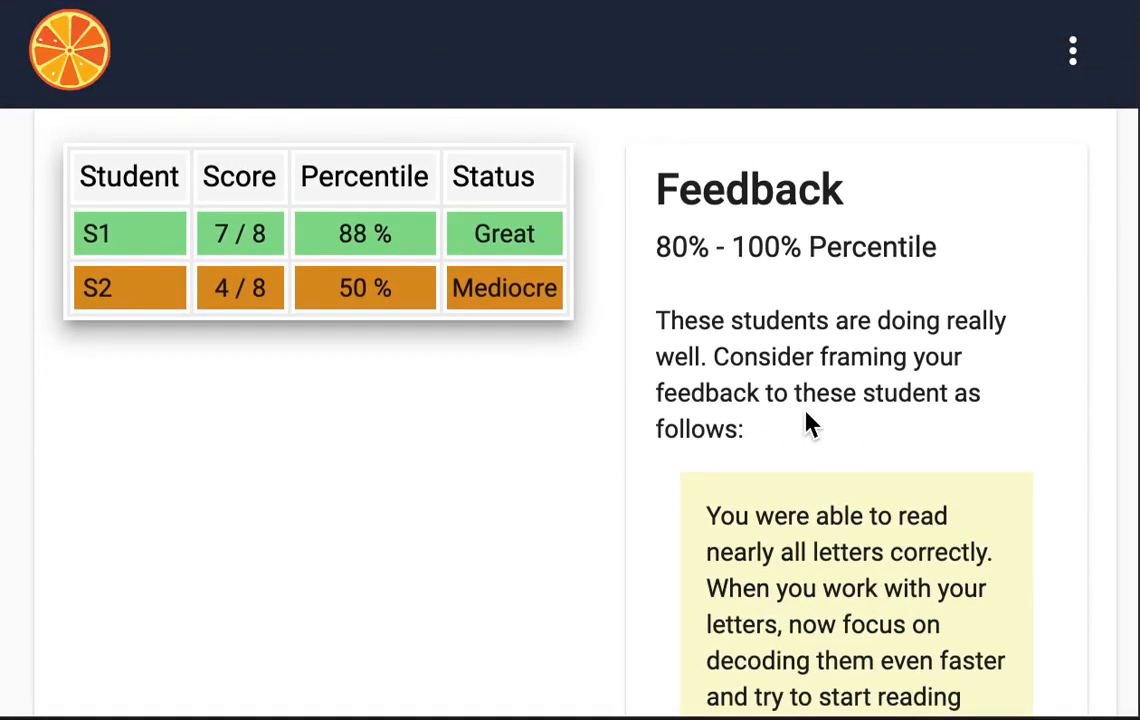
{"action": "left_click", "coordinate": [337, 289]}
{"action": "left_click", "coordinate": [380, 250]}
{"action": "scroll", "coordinate": [763, 471], "scroll_direction": "down", "scroll_amount": 1}
{"action": "left_click", "coordinate": [362, 283]}
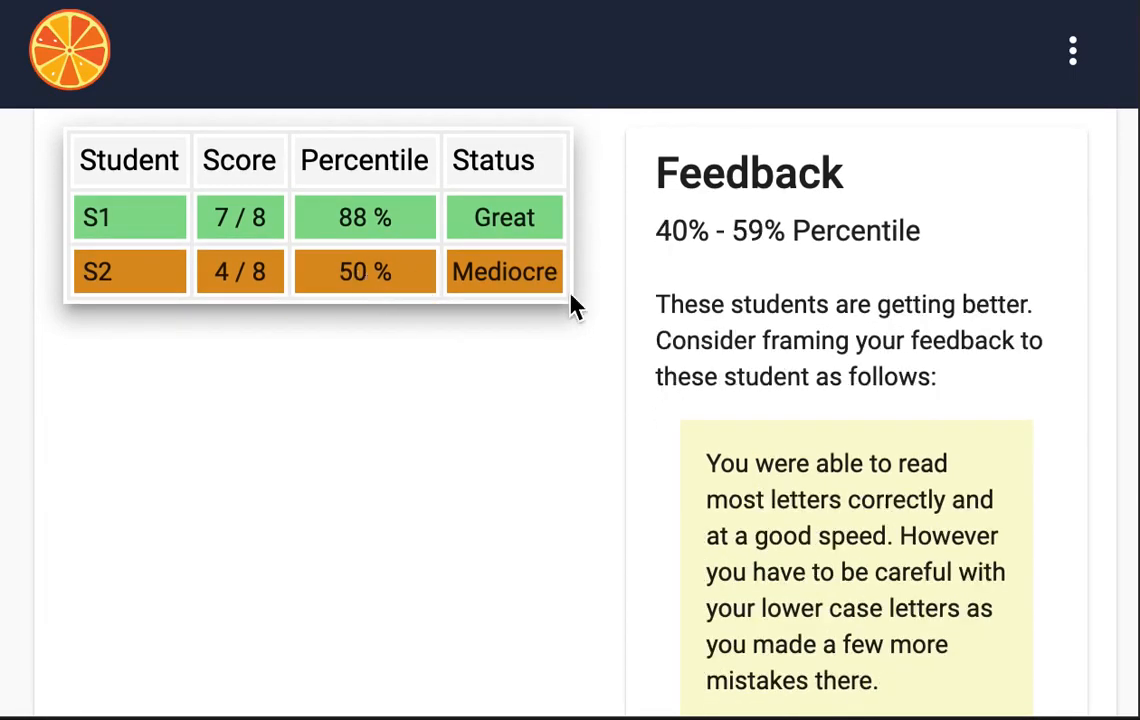